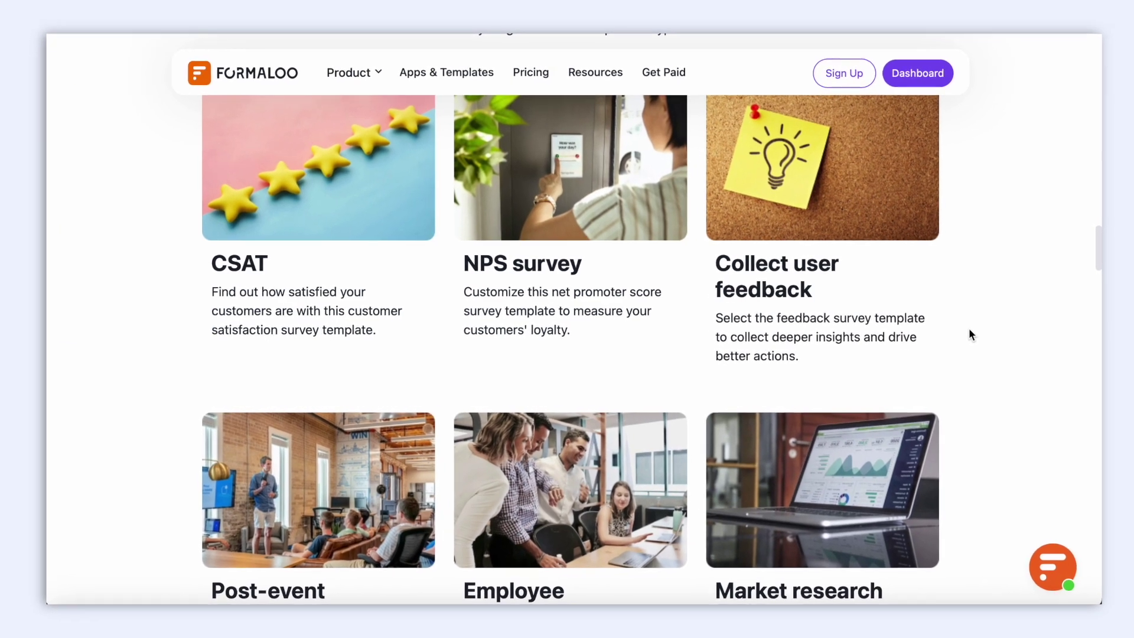
scroll(968, 334, down, 2)
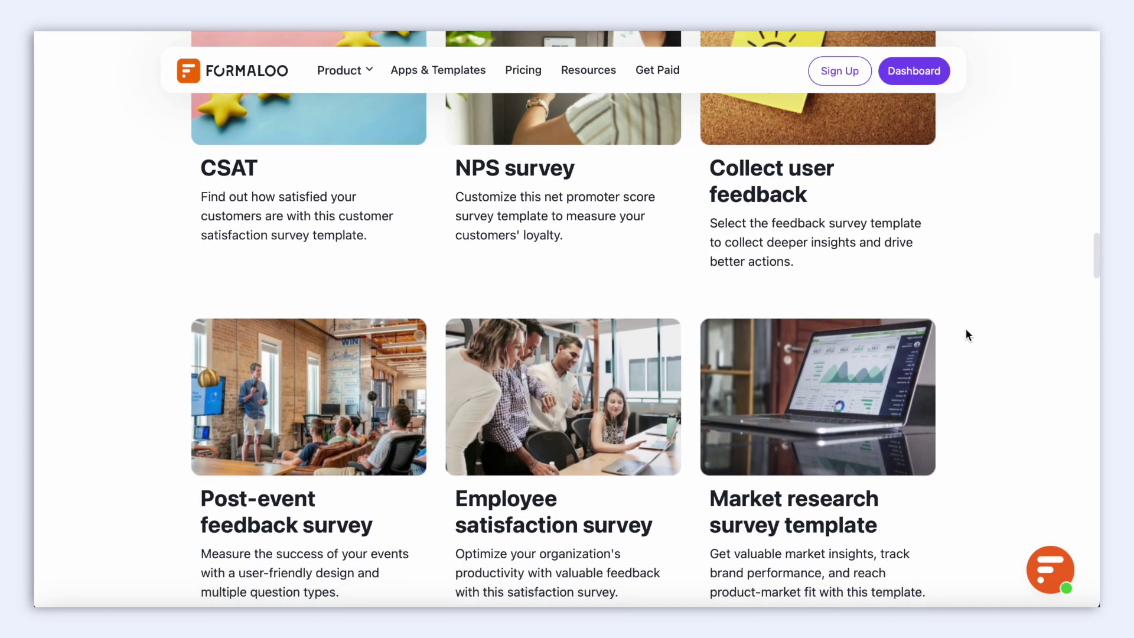
scroll(966, 334, down, 2)
scroll(970, 334, down, 1)
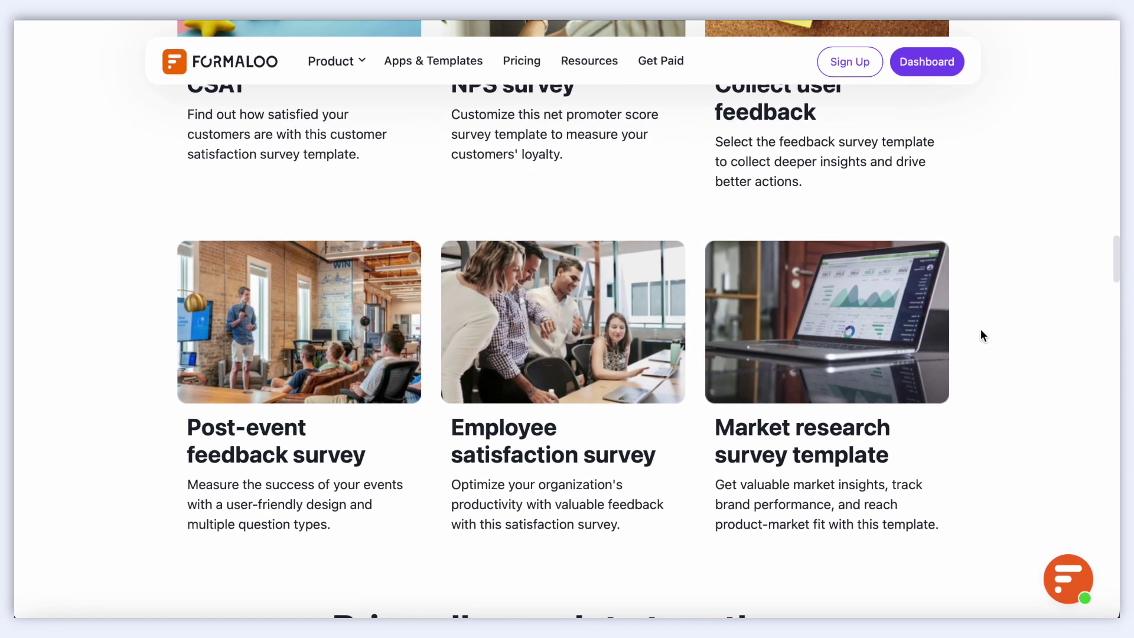
scroll(992, 330, up, 1)
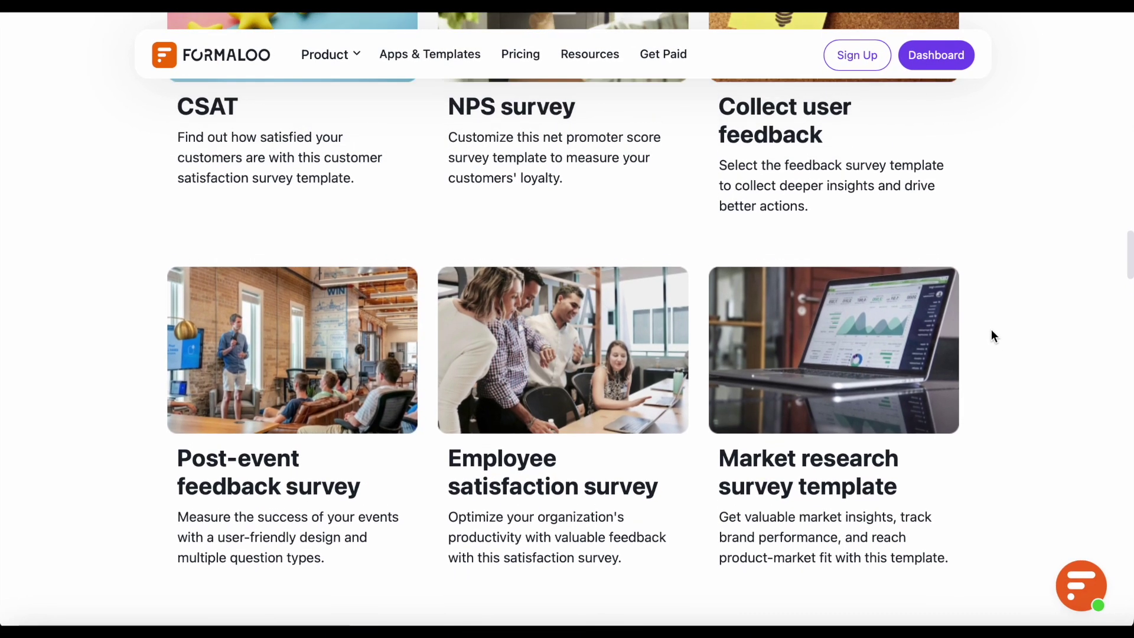
scroll(991, 335, up, 3)
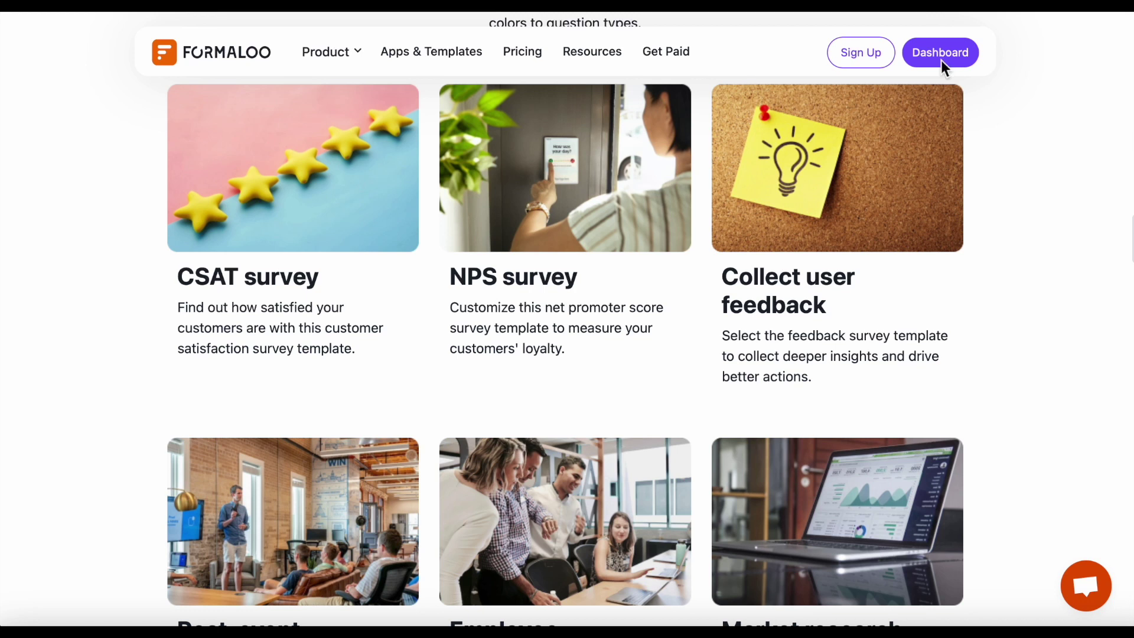
Copy the 'nps' and 'employee engagement survey' templates from All templates into My formaloos.
click(941, 55)
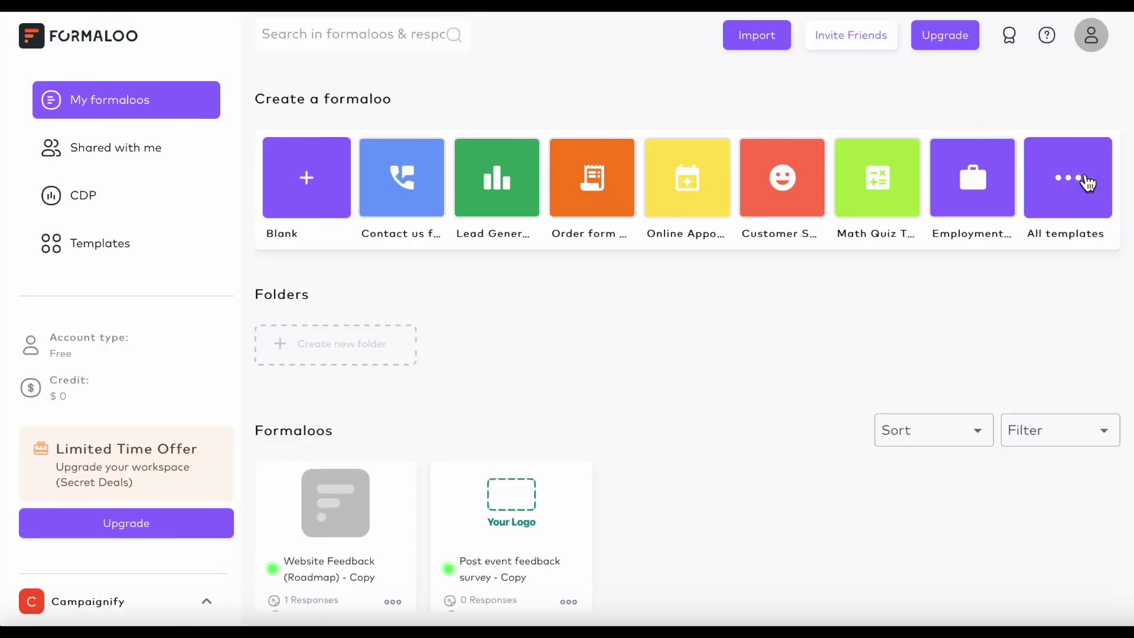
click(1072, 193)
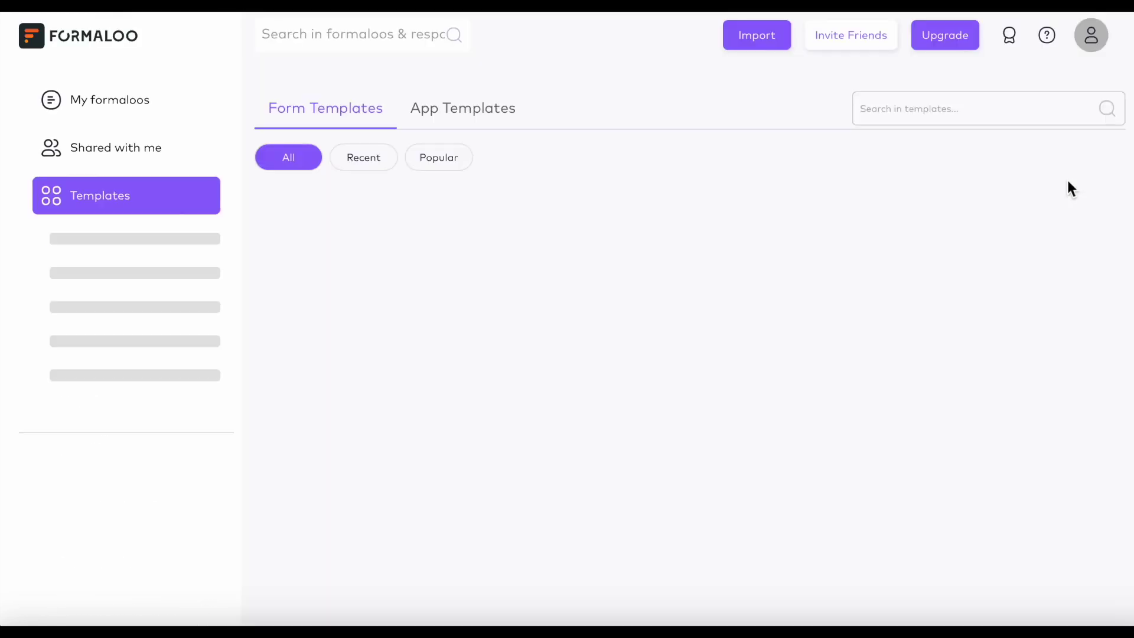
scroll(1117, 435, down, 3)
scroll(1117, 436, down, 1)
scroll(1116, 435, down, 2)
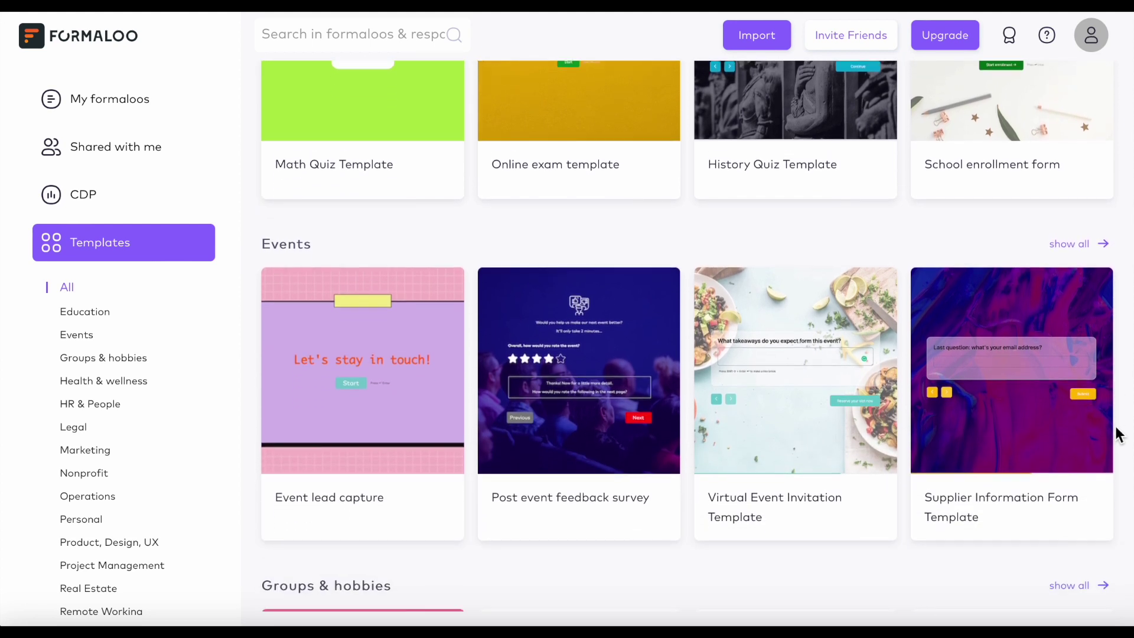
scroll(1117, 434, down, 2)
scroll(1116, 434, down, 2)
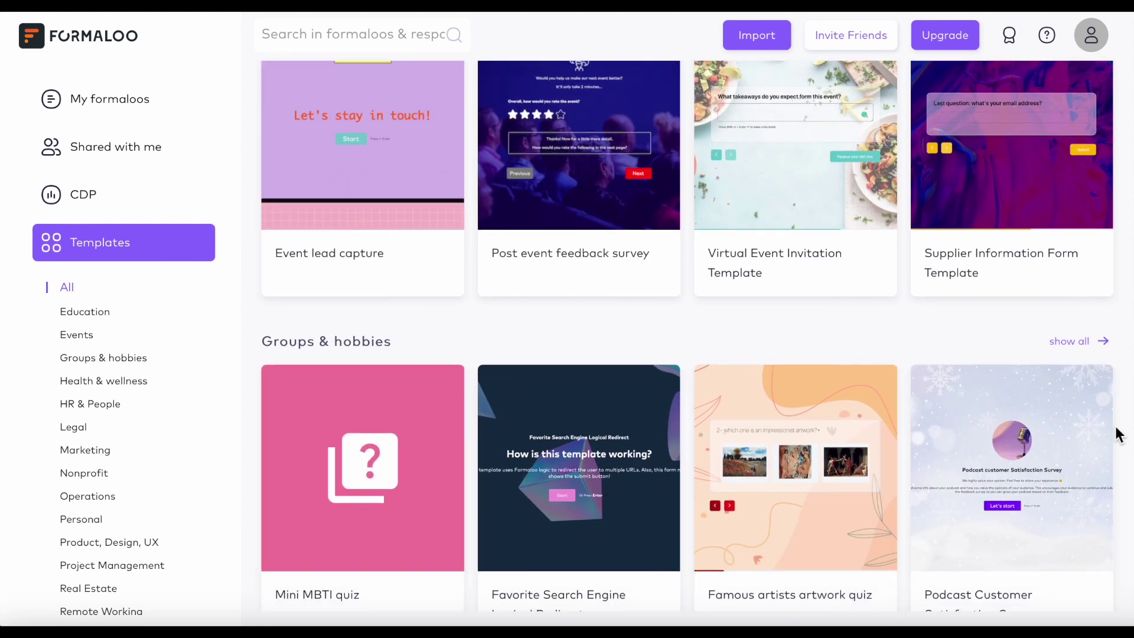
scroll(1116, 435, down, 2)
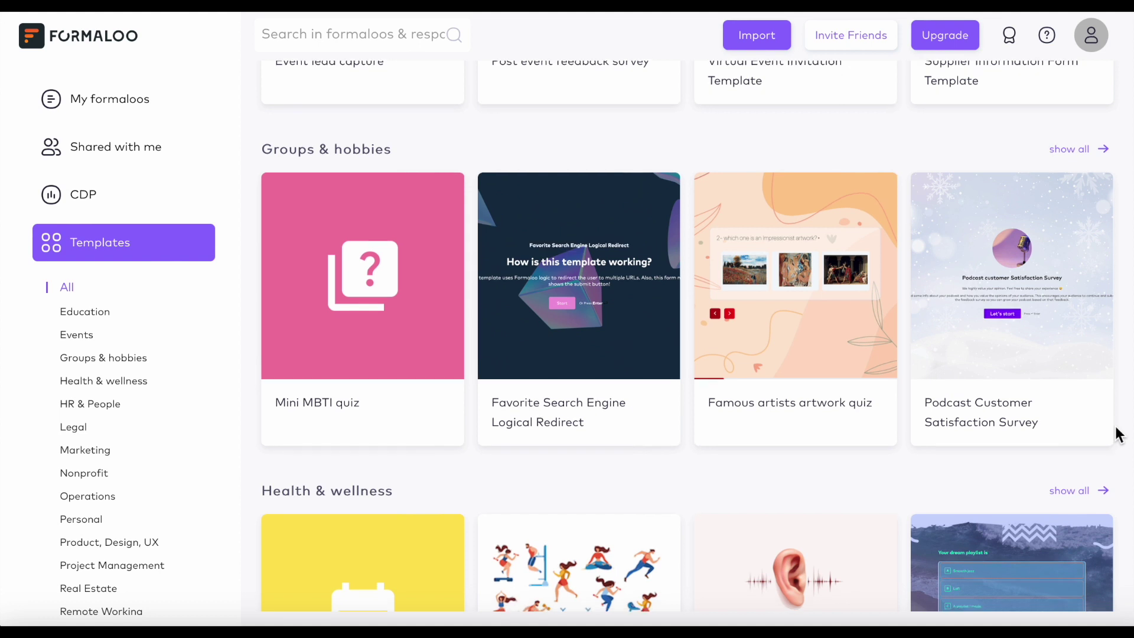
scroll(1117, 435, down, 2)
scroll(1117, 435, down, 1)
scroll(1116, 435, down, 1)
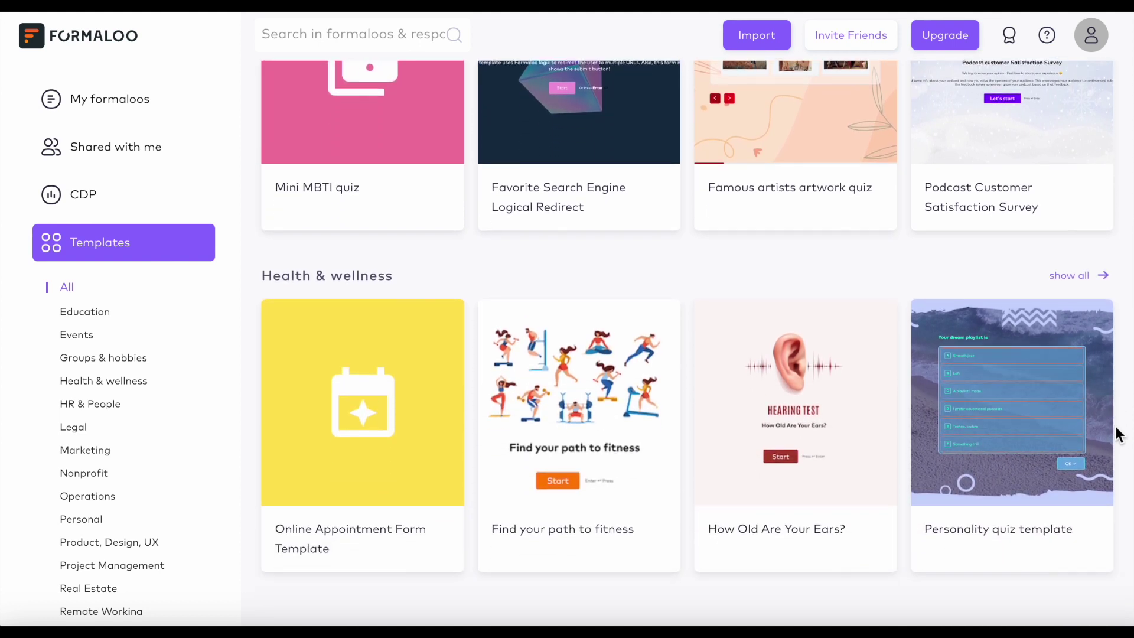
scroll(1116, 435, down, 1)
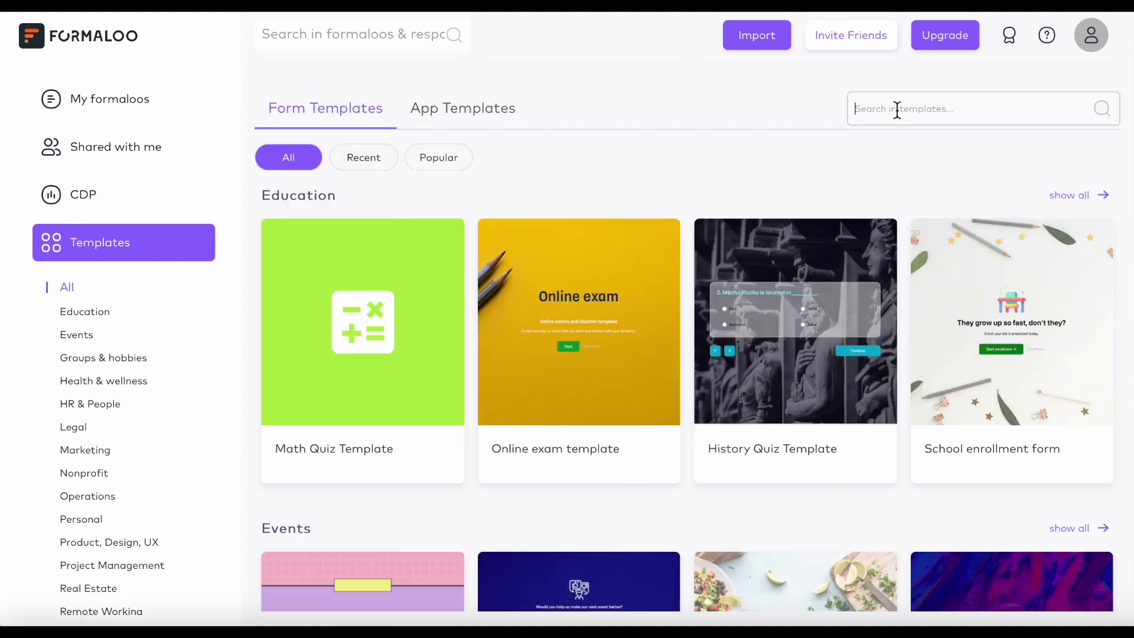
click(897, 110)
text(nps)
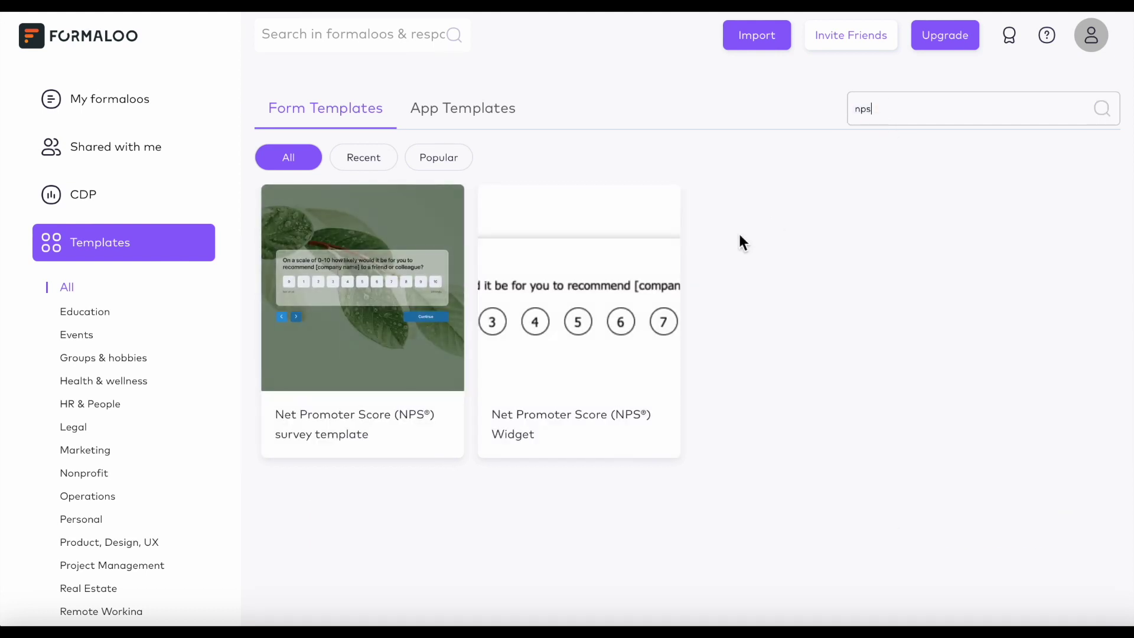
mouse_move(363, 288)
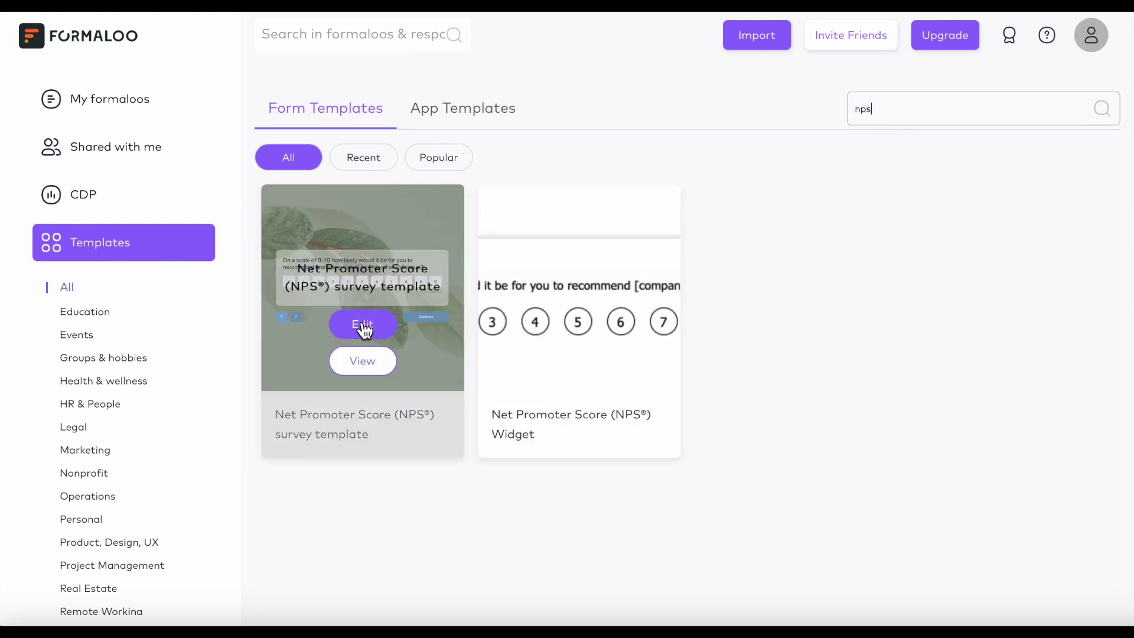
triple_click(1013, 112)
text(employee engagement survey)
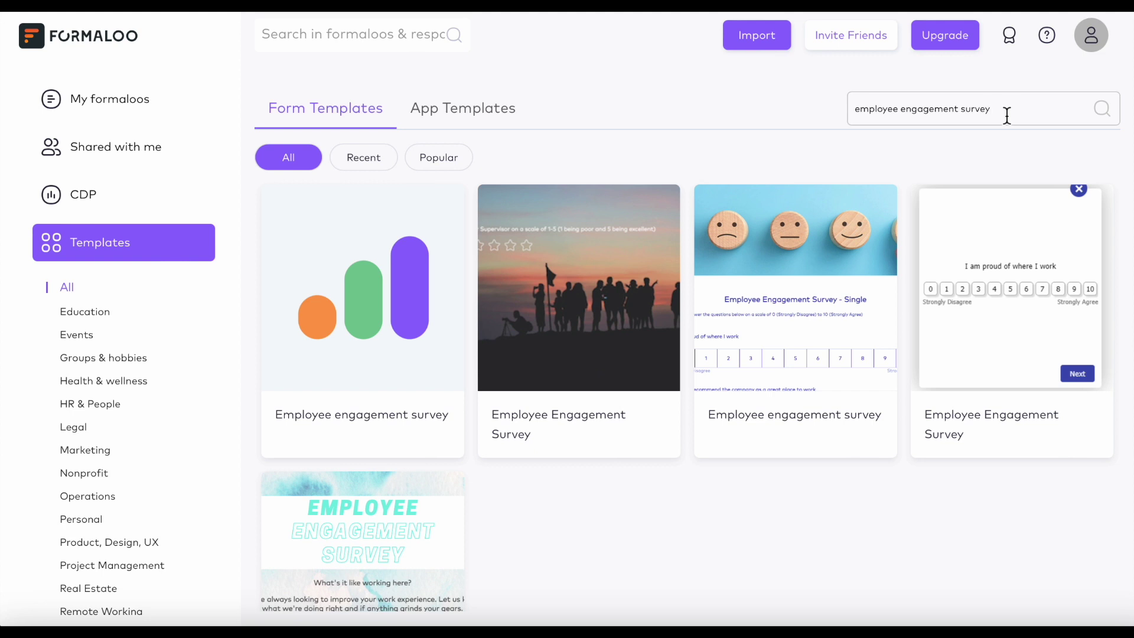
mouse_move(795, 320)
click(806, 339)
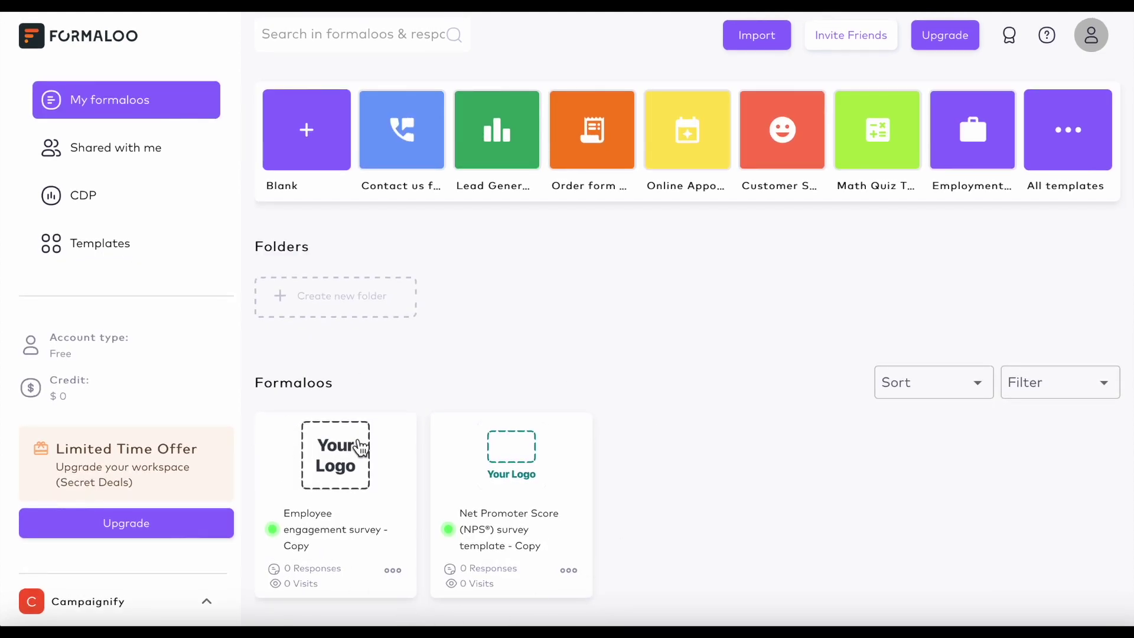
click(568, 572)
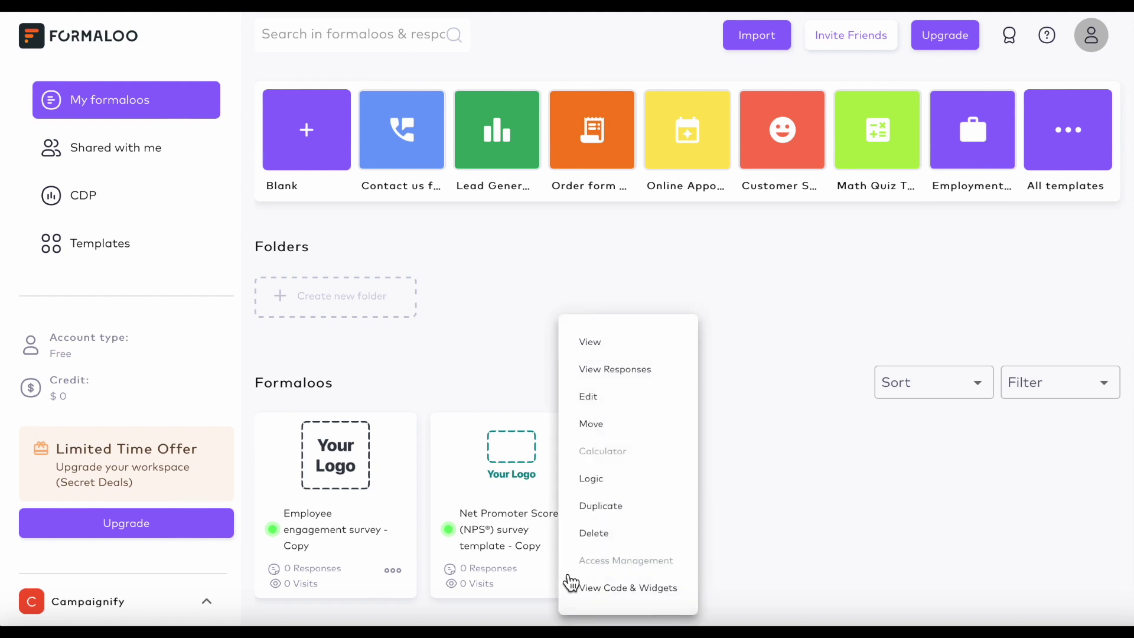
Preview the NPS survey copy, answer with a score of 10, step through the follow-ups, and submit.
click(616, 356)
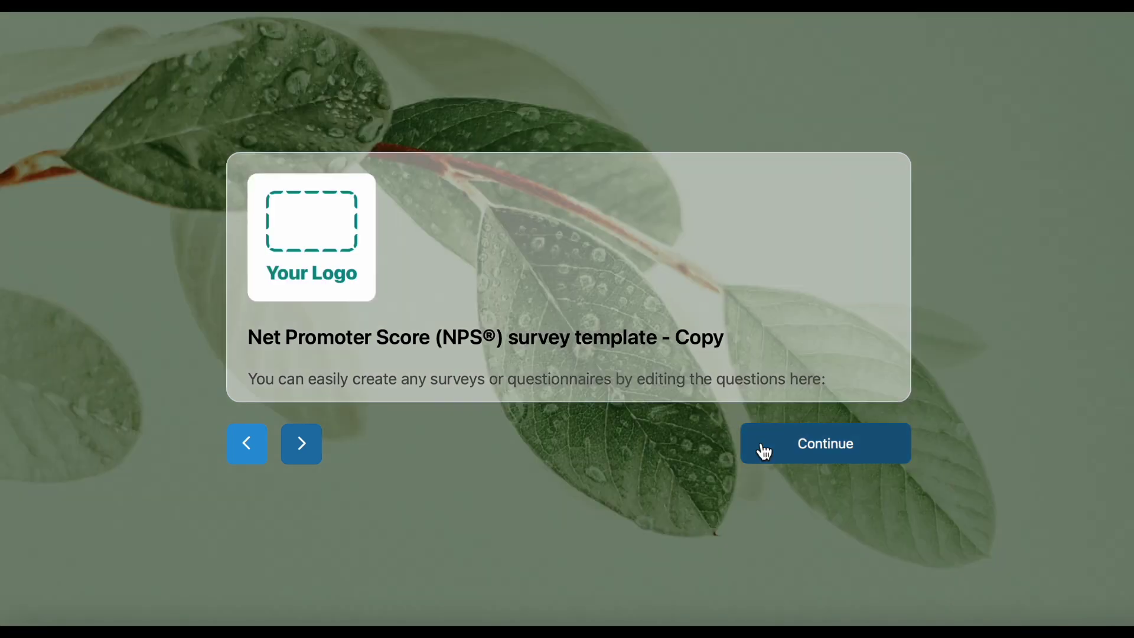
click(762, 451)
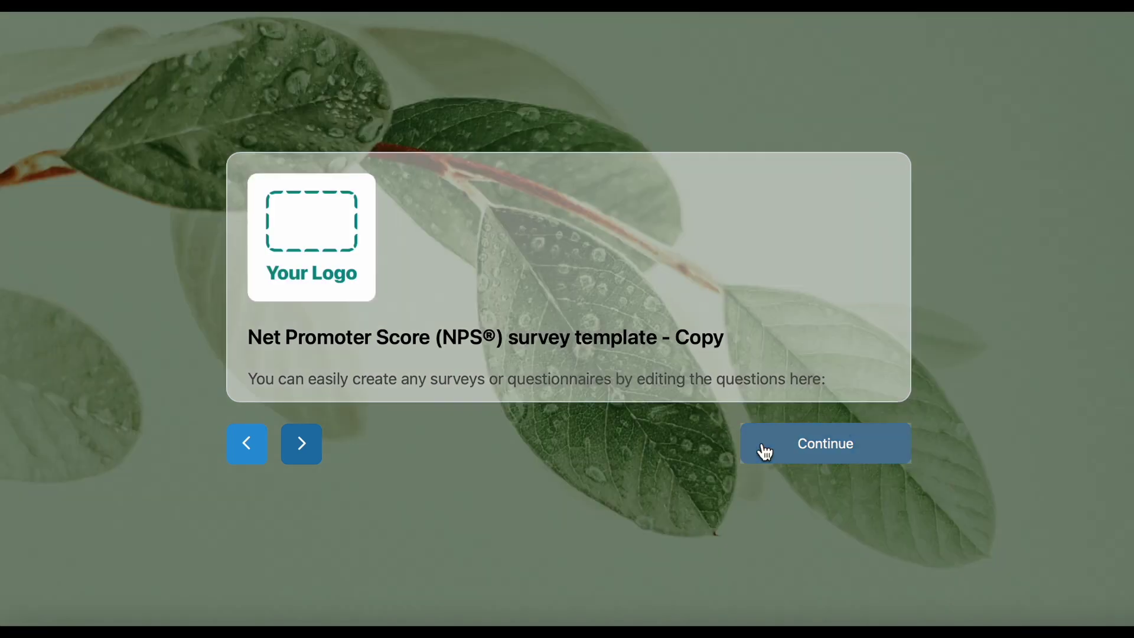
click(859, 293)
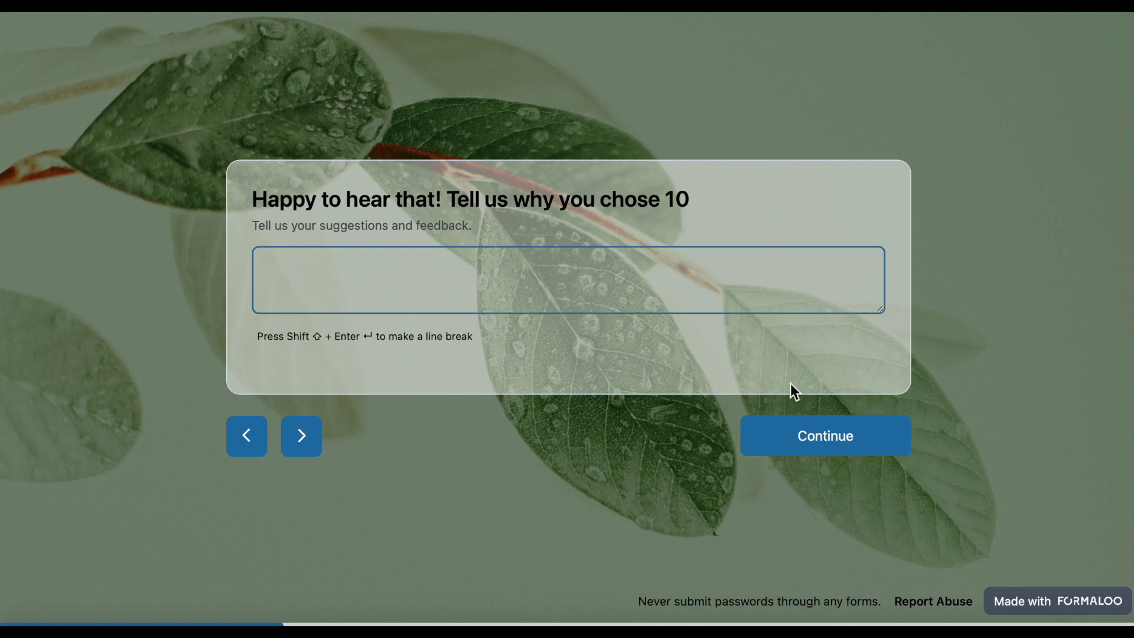
click(798, 435)
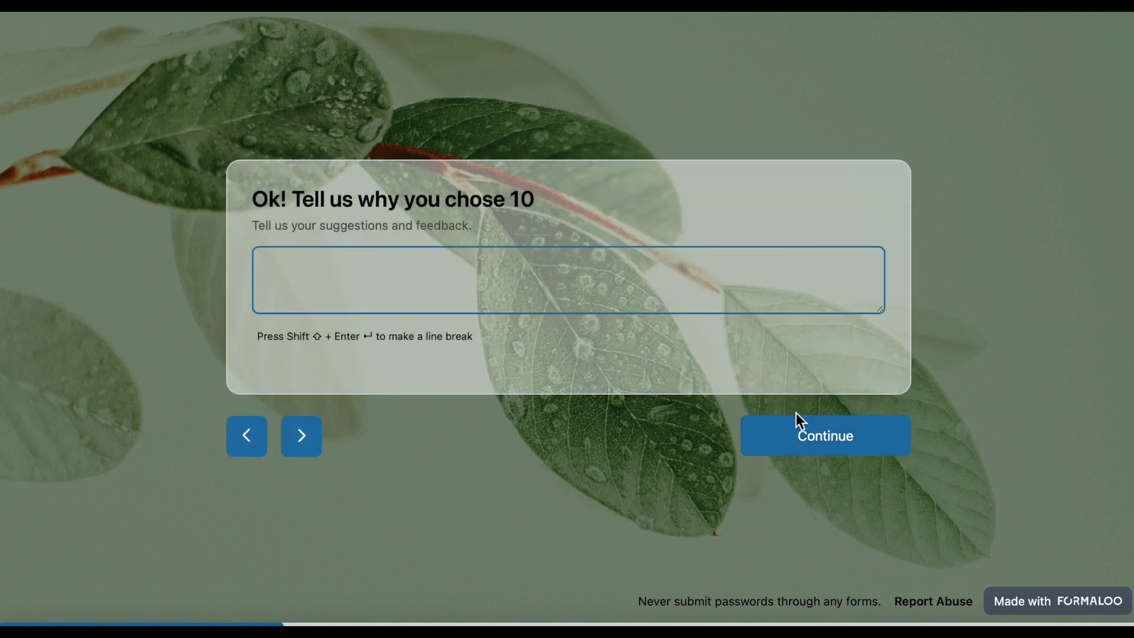
click(800, 425)
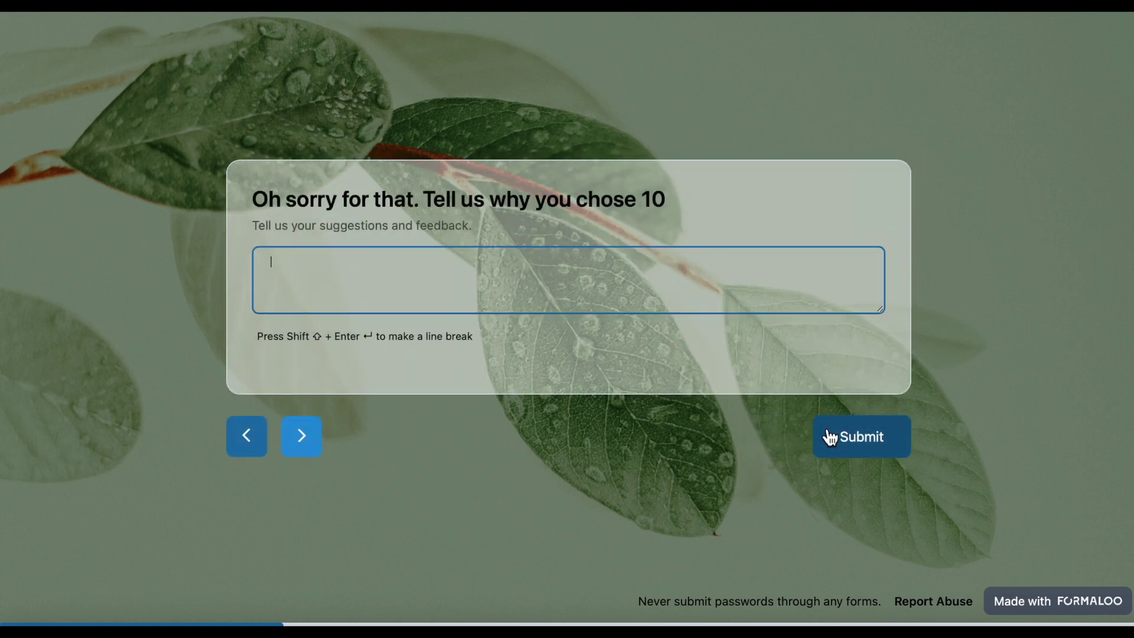
click(829, 435)
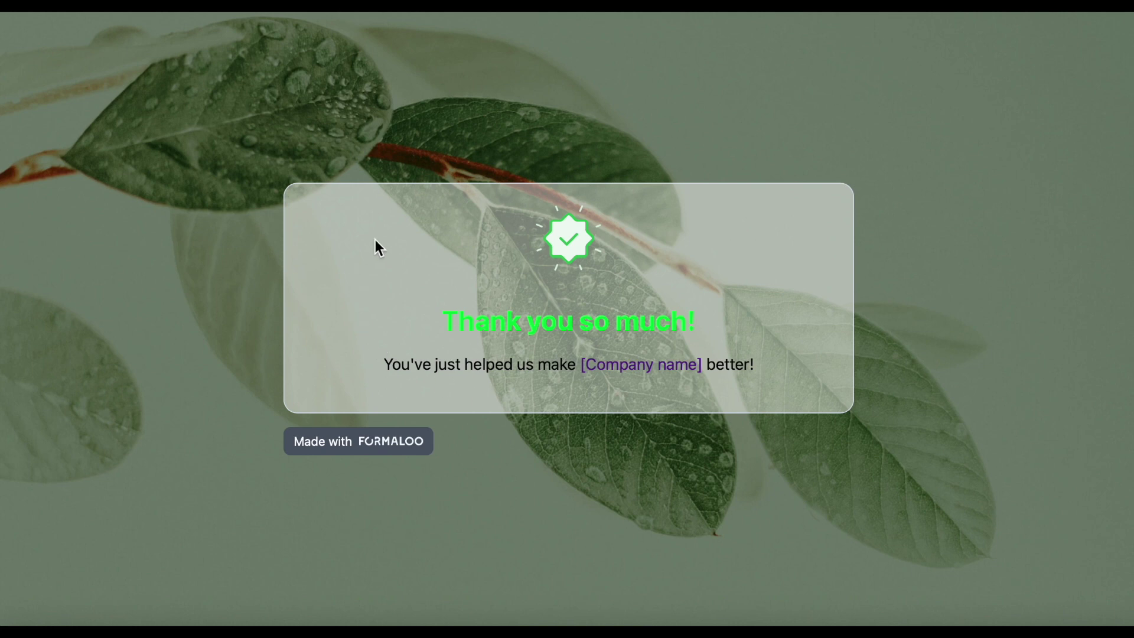
scroll(722, 573, down, 2)
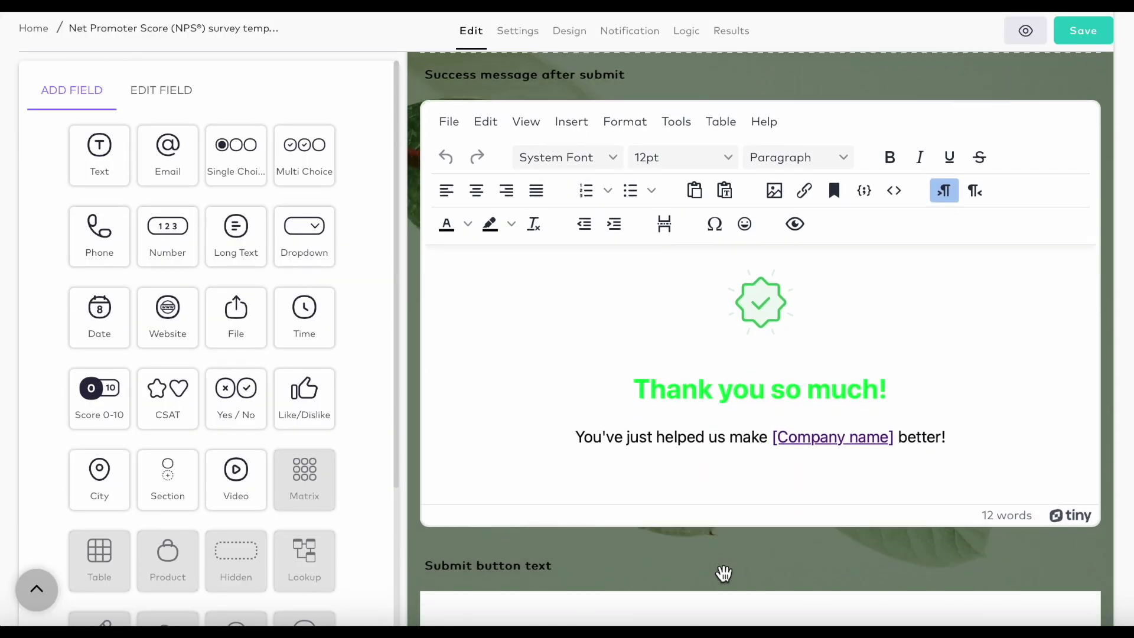
Link the [Company name] text in the success message, save, and test the link live.
click(840, 438)
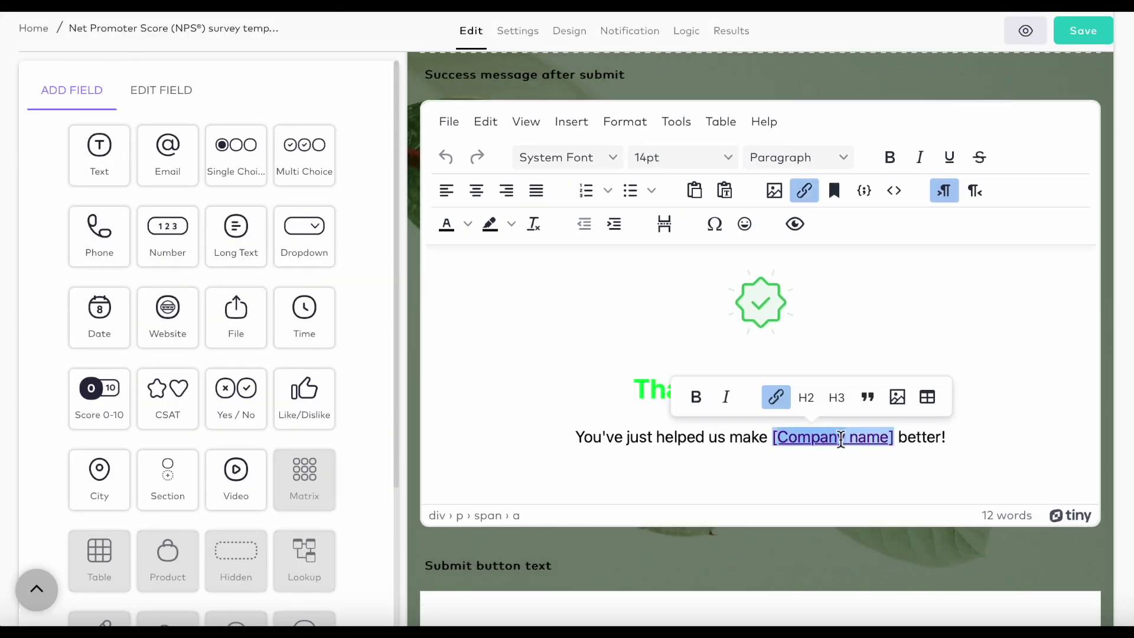
click(778, 397)
text(https://formaloo.c)
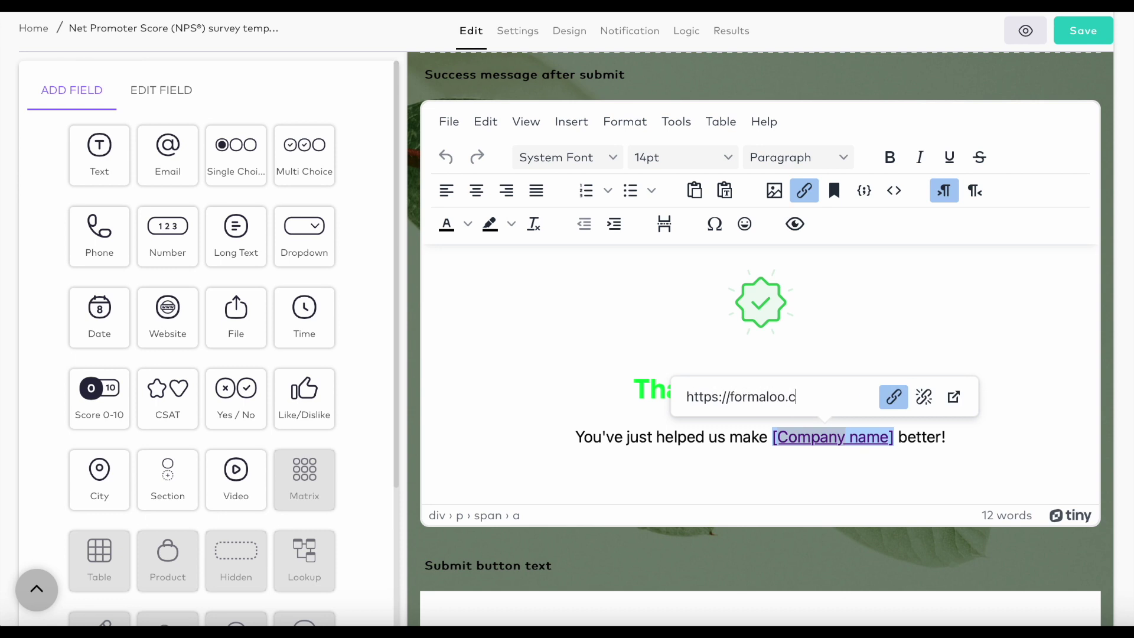
text(om)
key(Return)
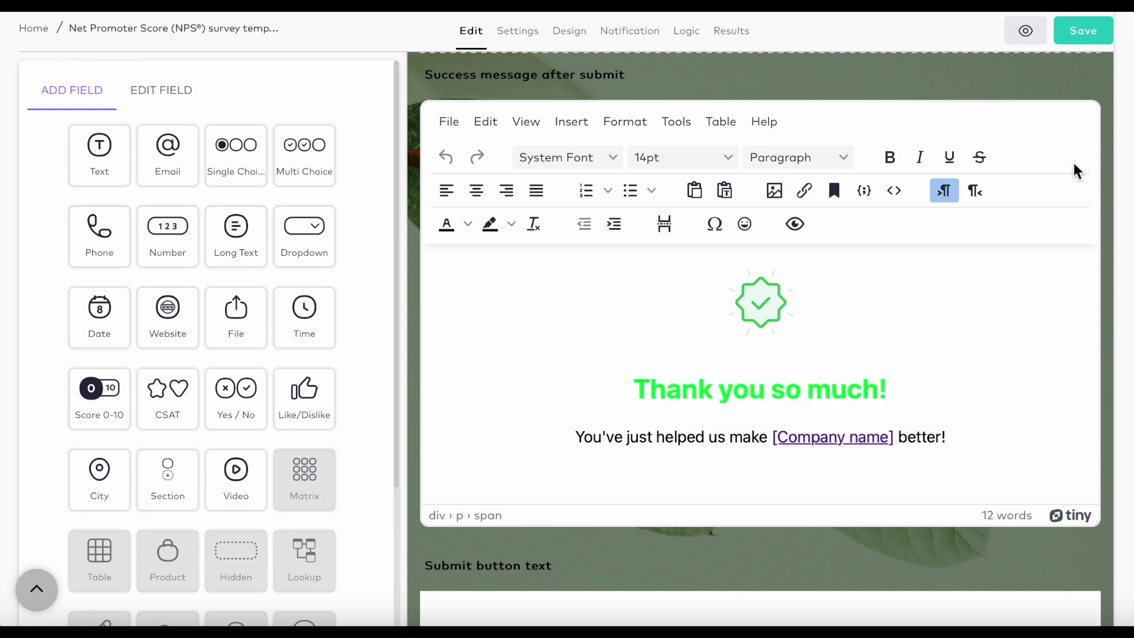
click(1092, 33)
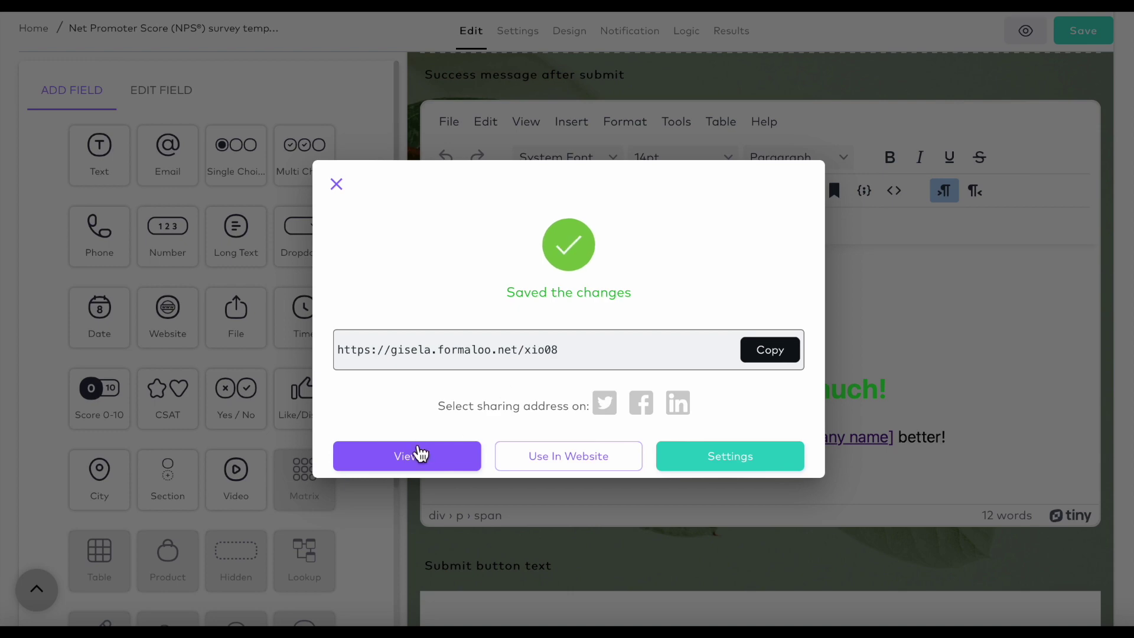
click(409, 461)
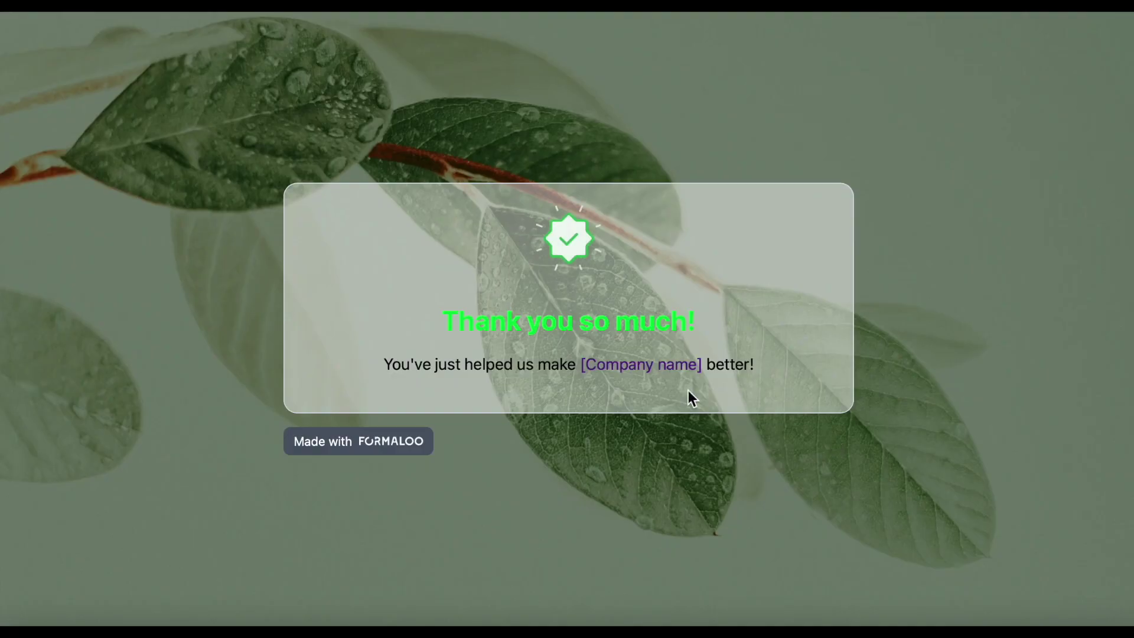
click(657, 364)
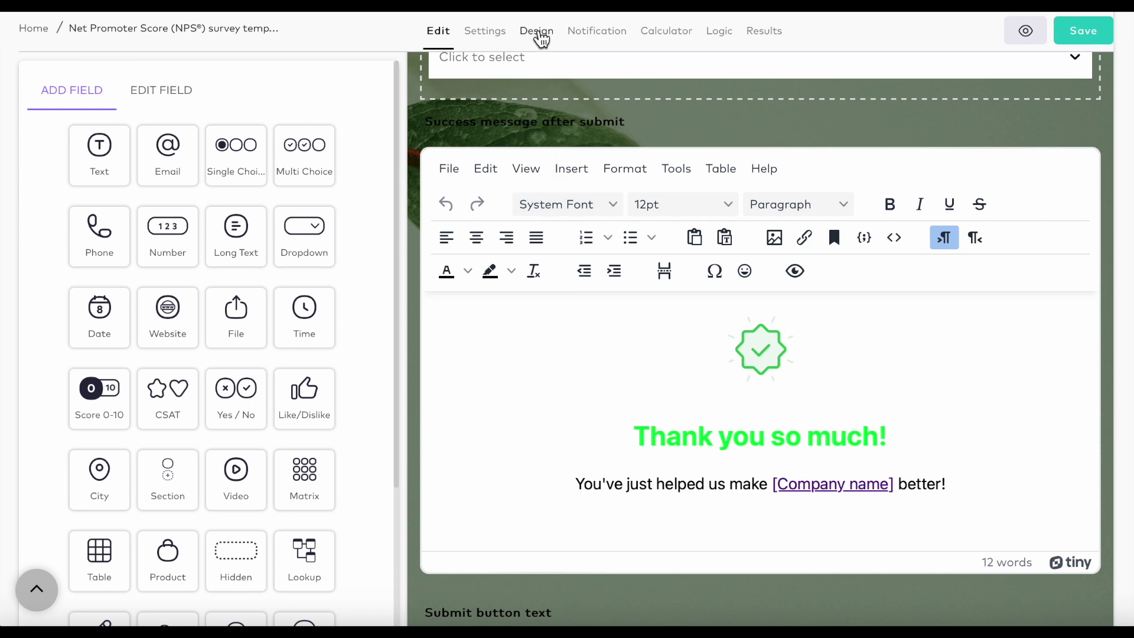
Switch the form design to Single step and save it.
click(537, 33)
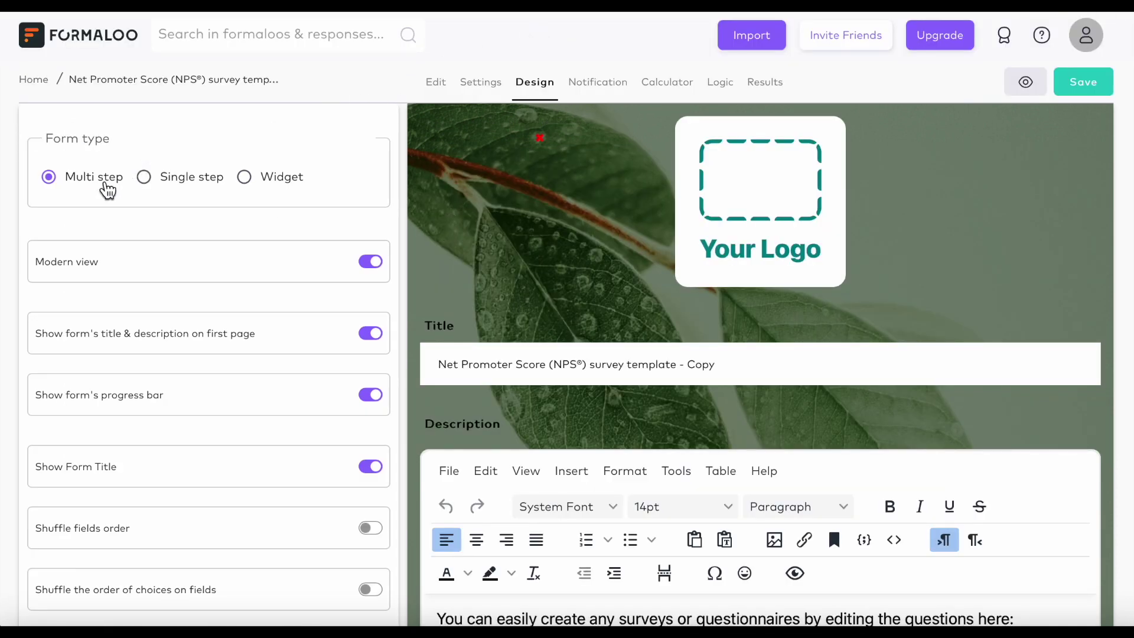
click(150, 188)
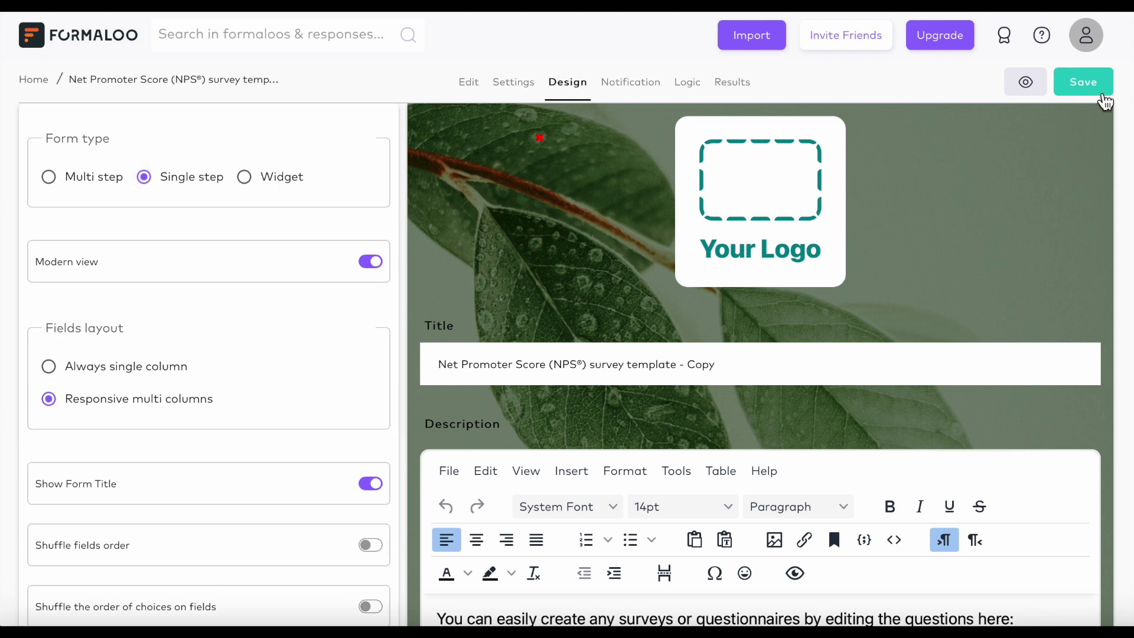
click(1097, 86)
Turn off field shuffling, try the navy, green and pink themes, and reveal the General texts.
click(430, 465)
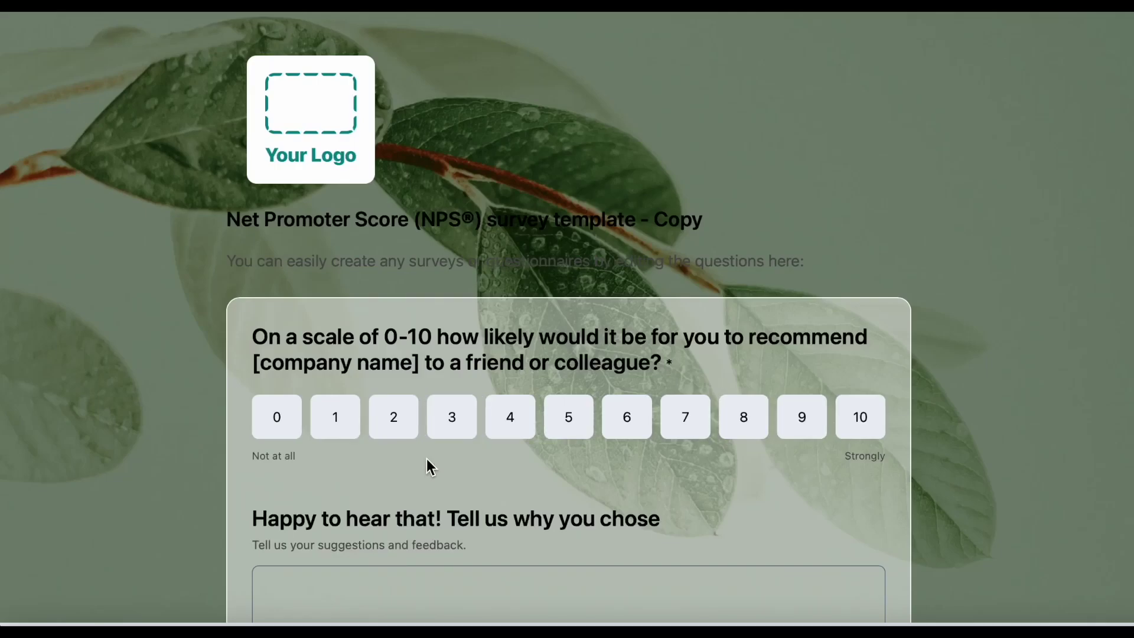
scroll(1063, 392, down, 5)
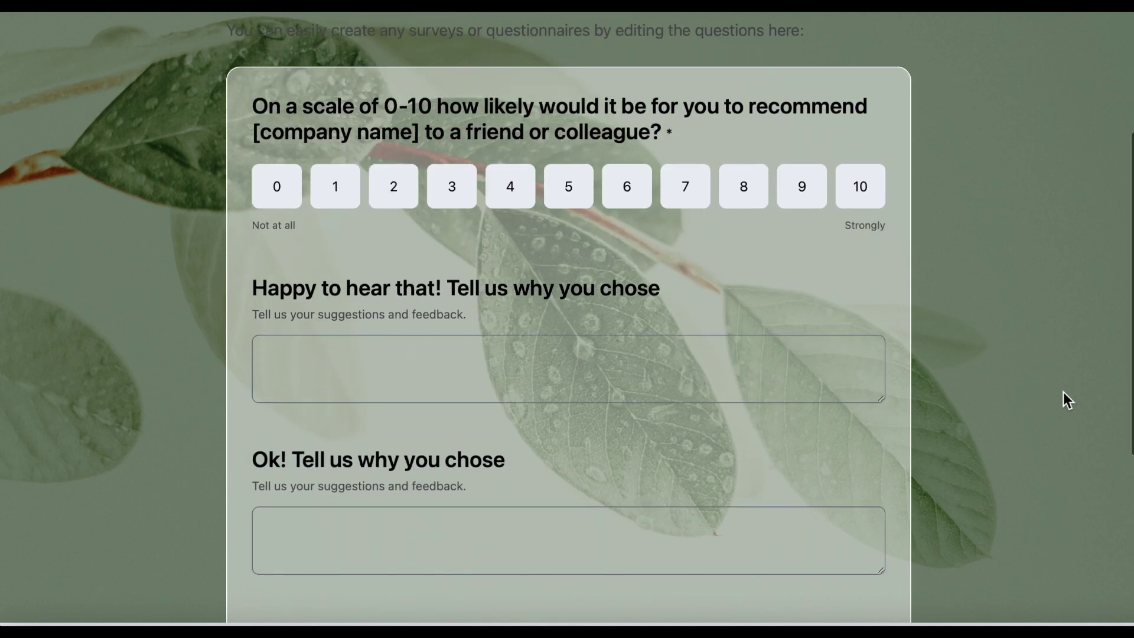
scroll(1063, 392, down, 2)
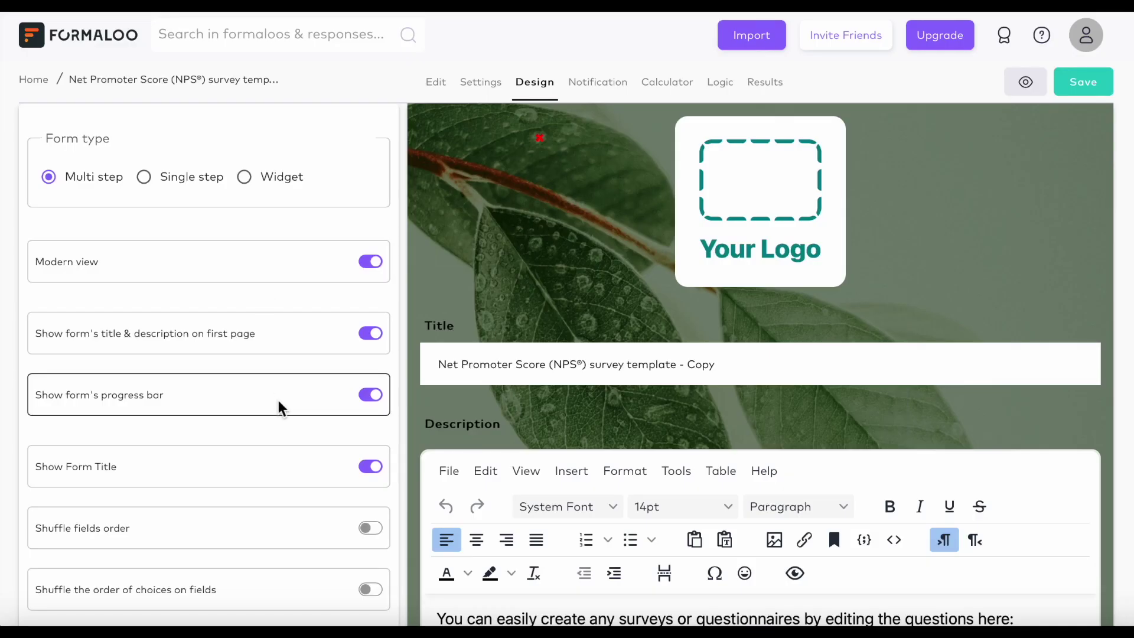
scroll(278, 405, down, 2)
scroll(279, 405, down, 1)
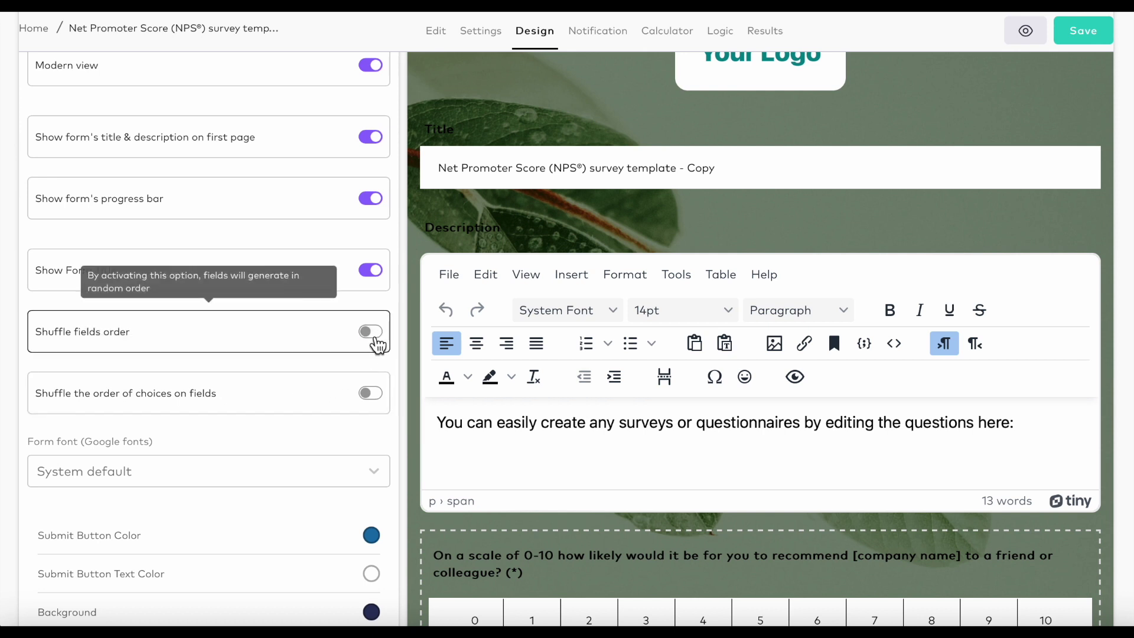
click(373, 337)
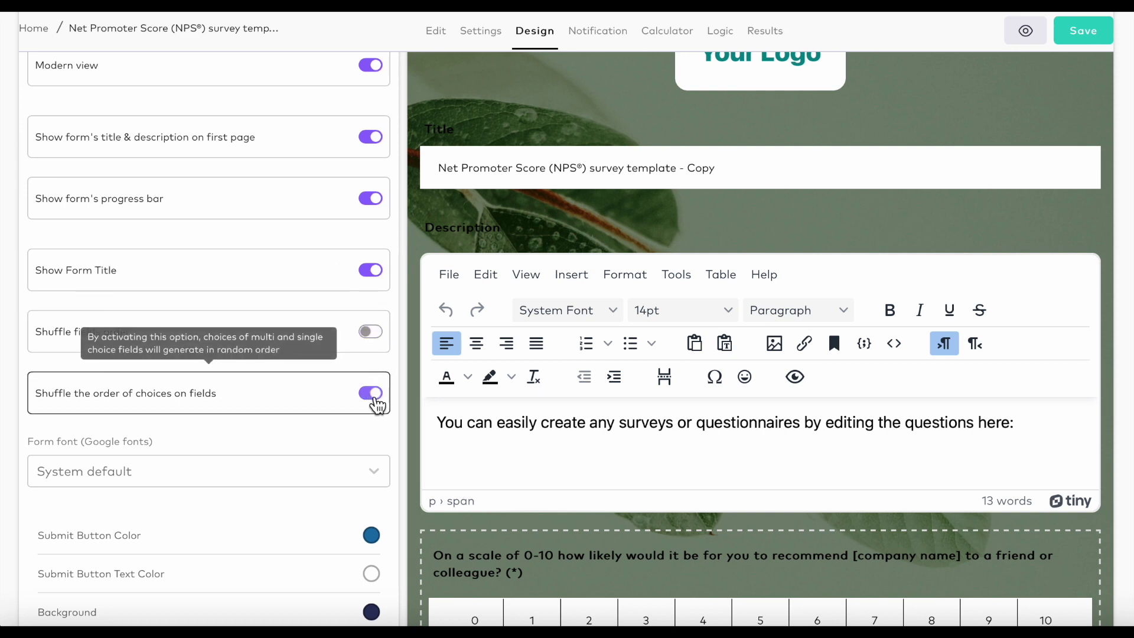
scroll(375, 403, down, 1)
scroll(374, 403, down, 2)
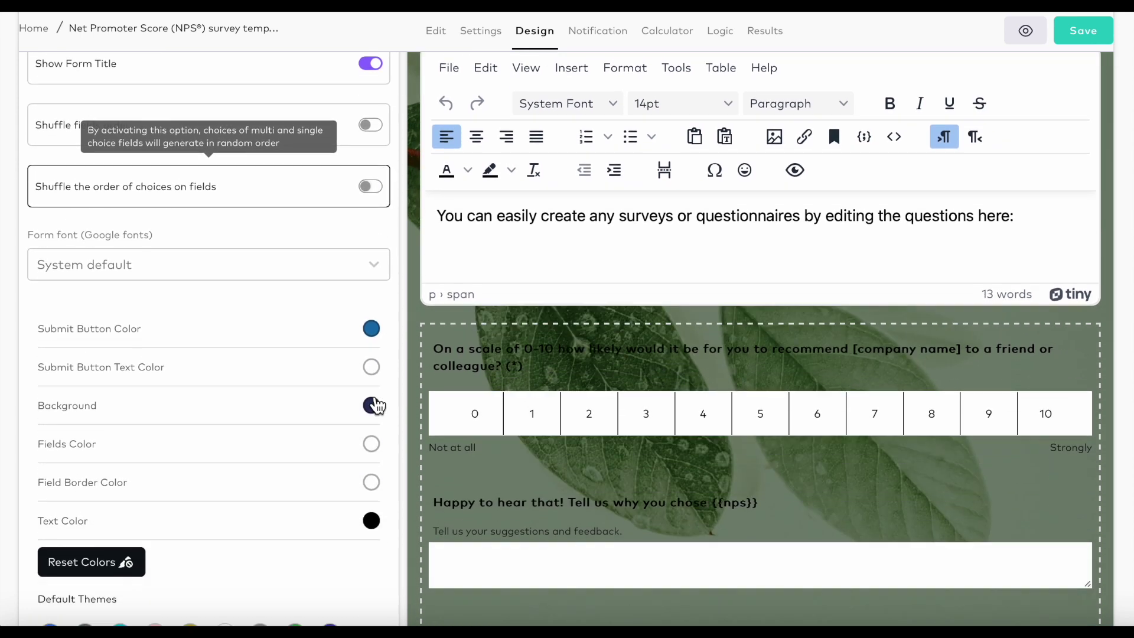
scroll(375, 403, down, 1)
scroll(377, 405, down, 2)
click(331, 458)
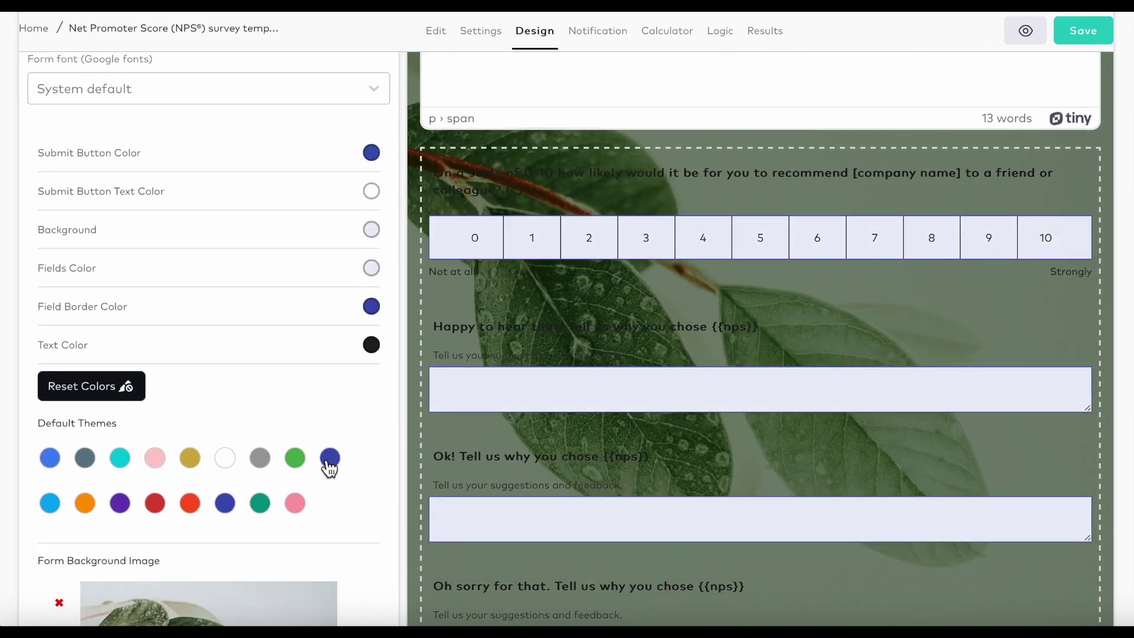
click(296, 458)
click(296, 502)
scroll(292, 520, down, 2)
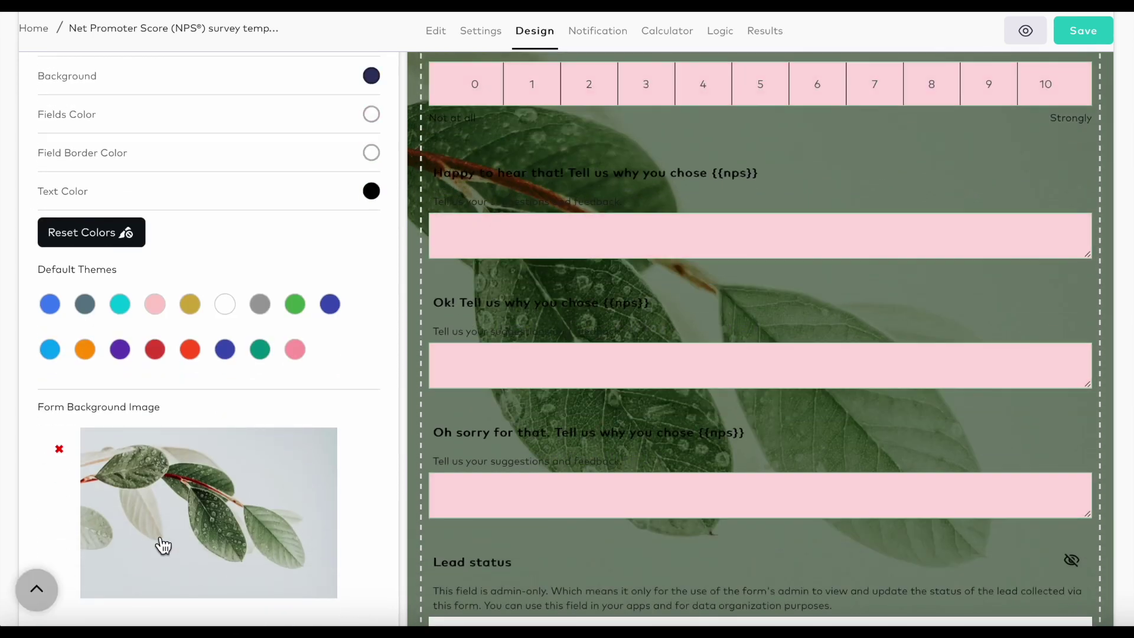
scroll(185, 410, down, 1)
scroll(358, 536, down, 1)
scroll(357, 535, down, 1)
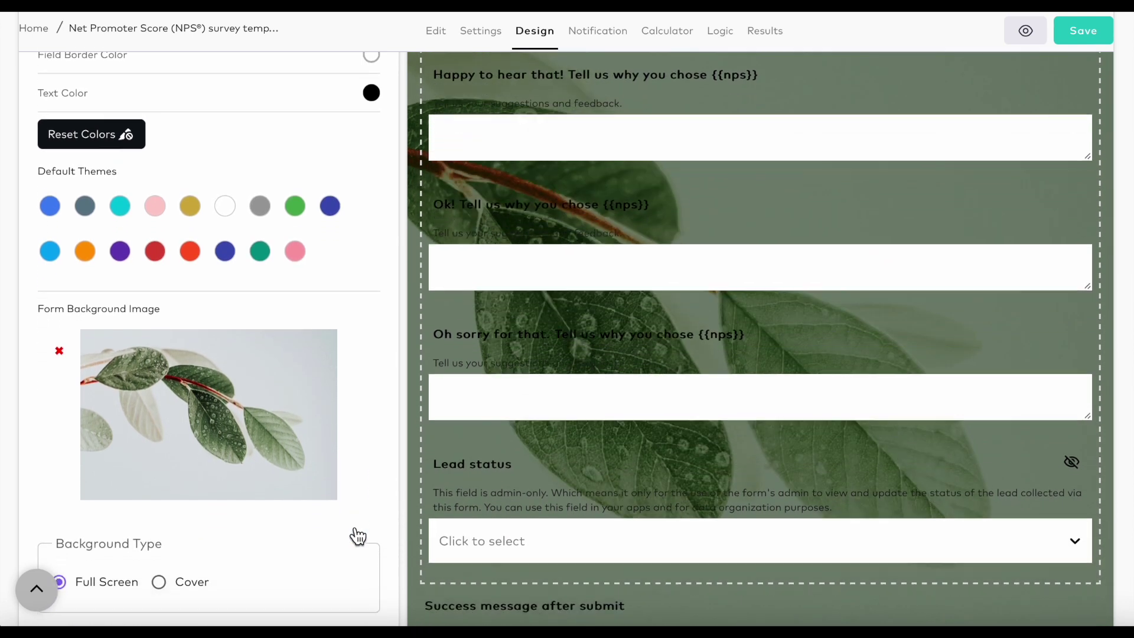
scroll(357, 536, down, 1)
scroll(357, 536, down, 1)
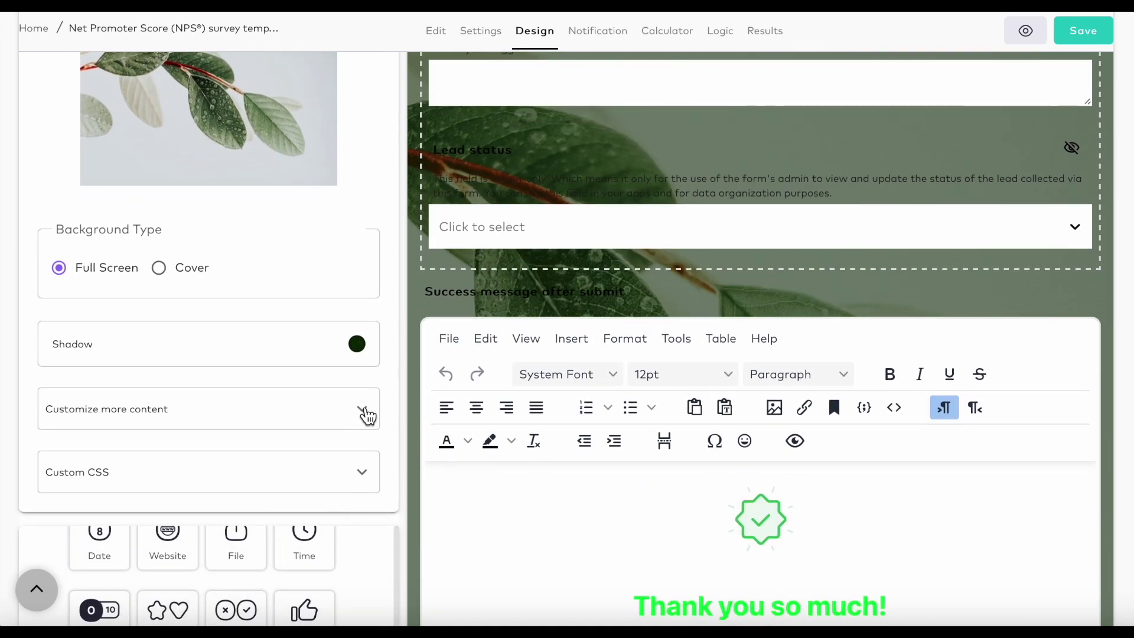
click(362, 408)
scroll(368, 417, down, 1)
click(362, 393)
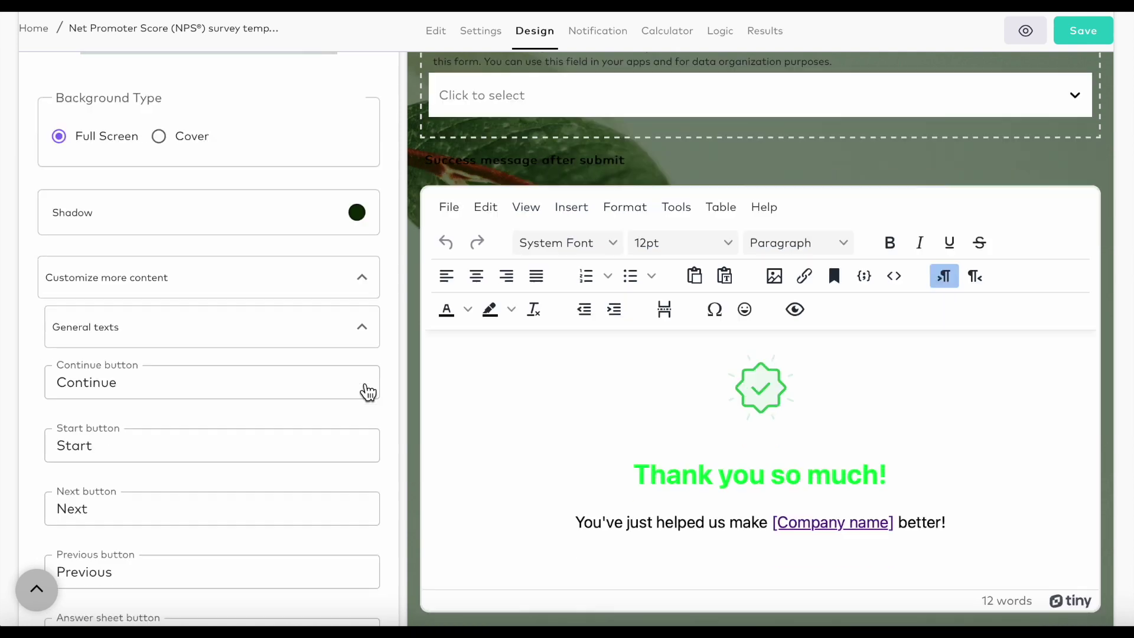
scroll(362, 390, down, 3)
scroll(362, 386, down, 2)
scroll(361, 387, down, 2)
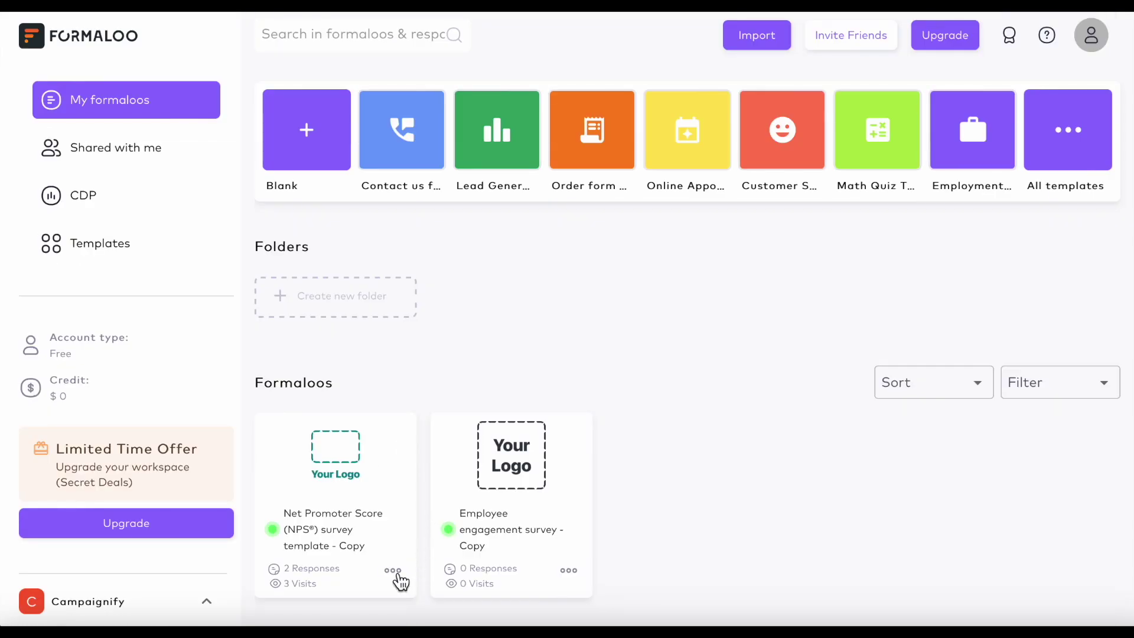
Generate the NPS survey's Widget embed code from View Code & Widgets, then close it.
click(395, 571)
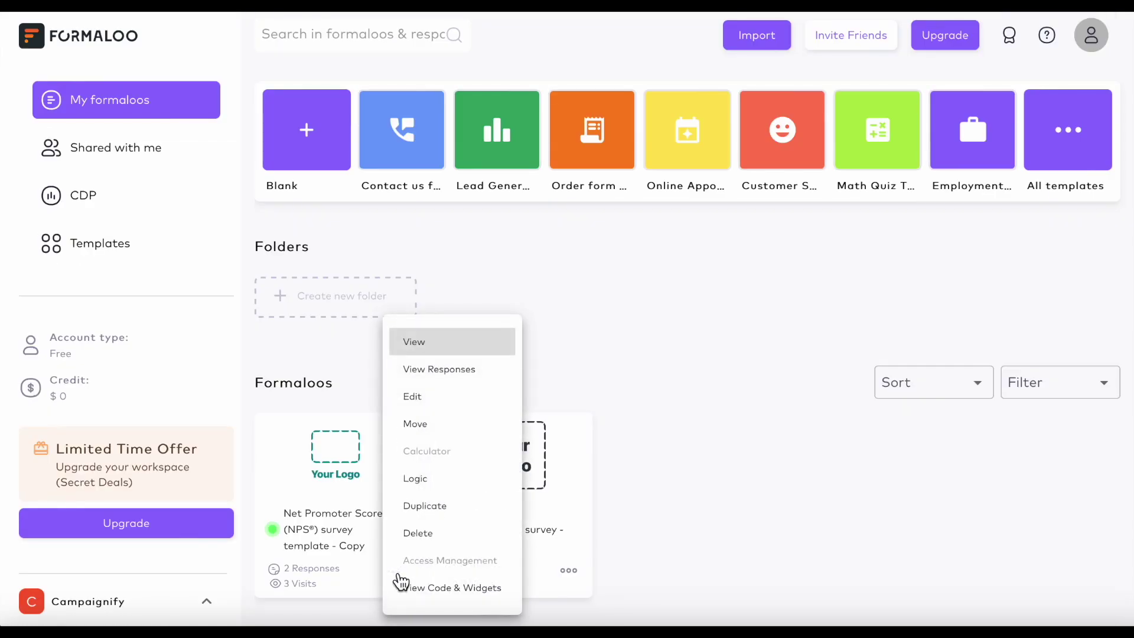
click(426, 590)
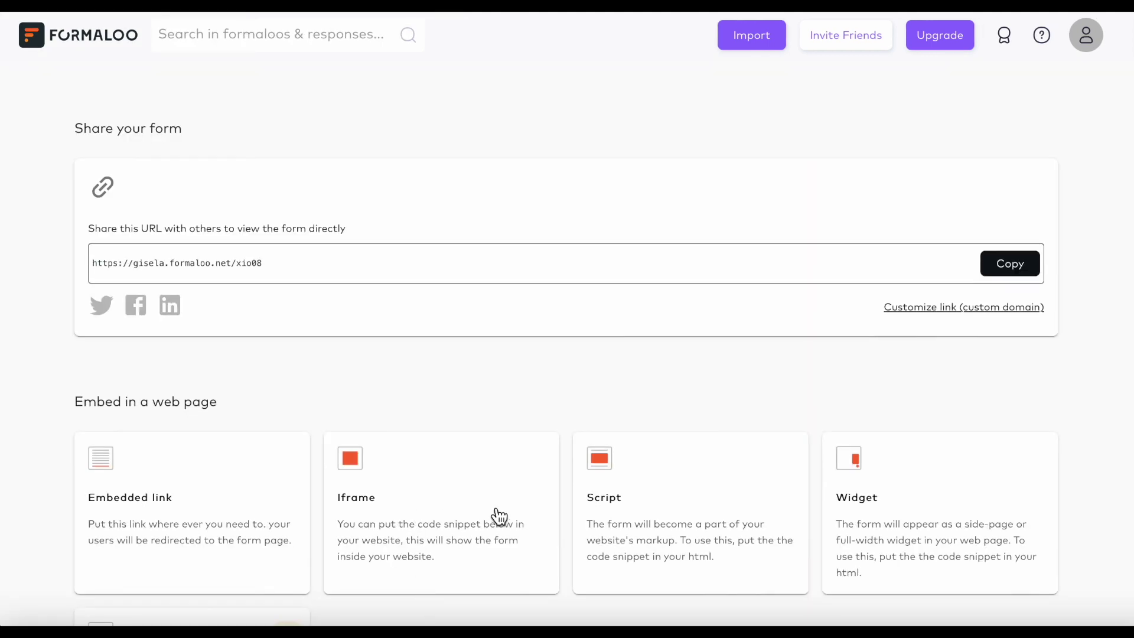
click(896, 493)
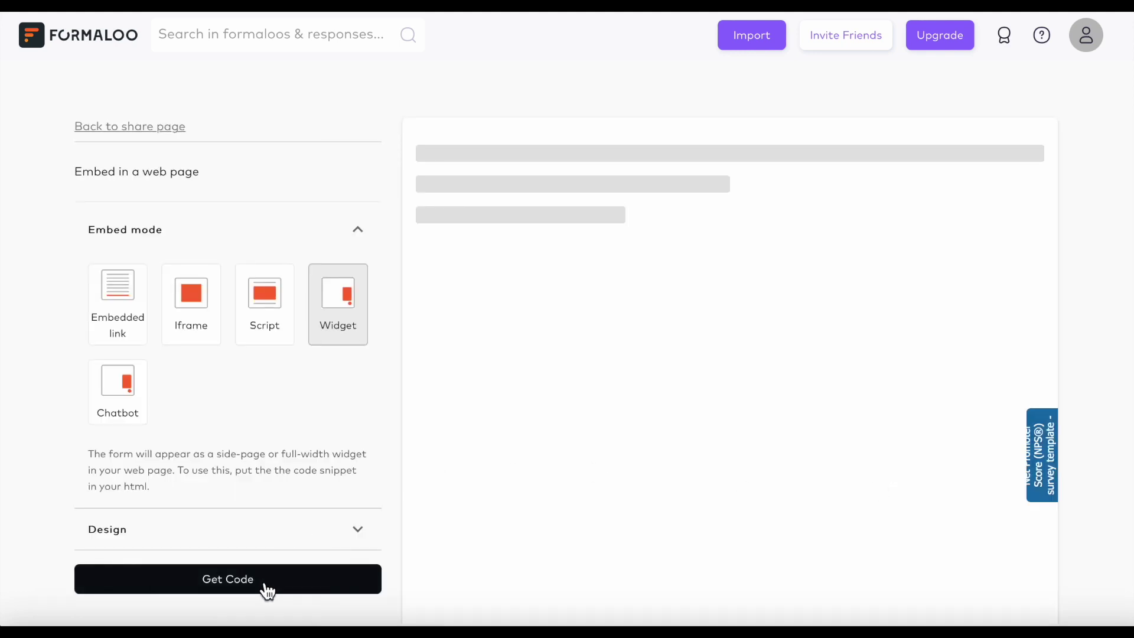
click(266, 591)
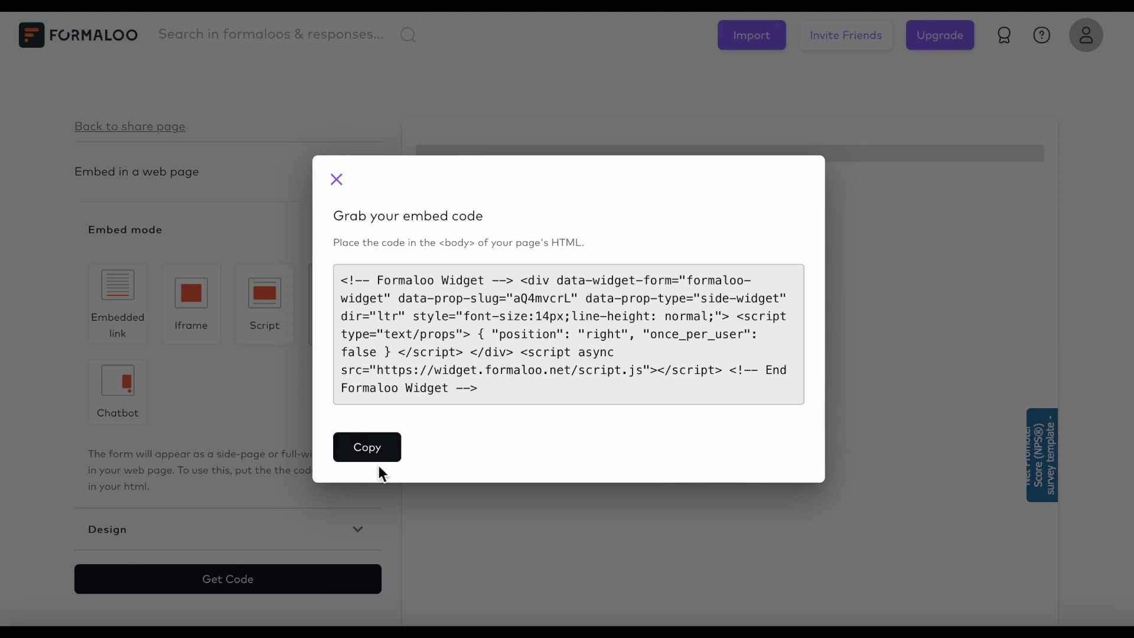
click(337, 180)
Choose Chatbot mode, answer 10 in the chatbot preview, and get its embed code.
click(120, 315)
scroll(528, 402, down, 2)
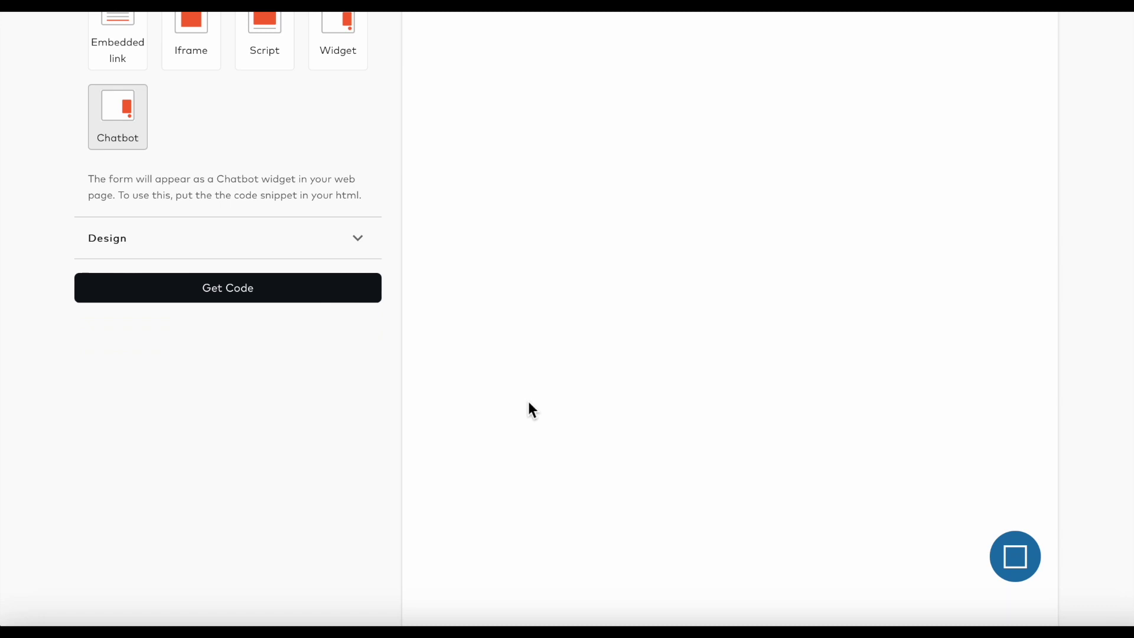
click(1015, 553)
click(957, 458)
text(B)
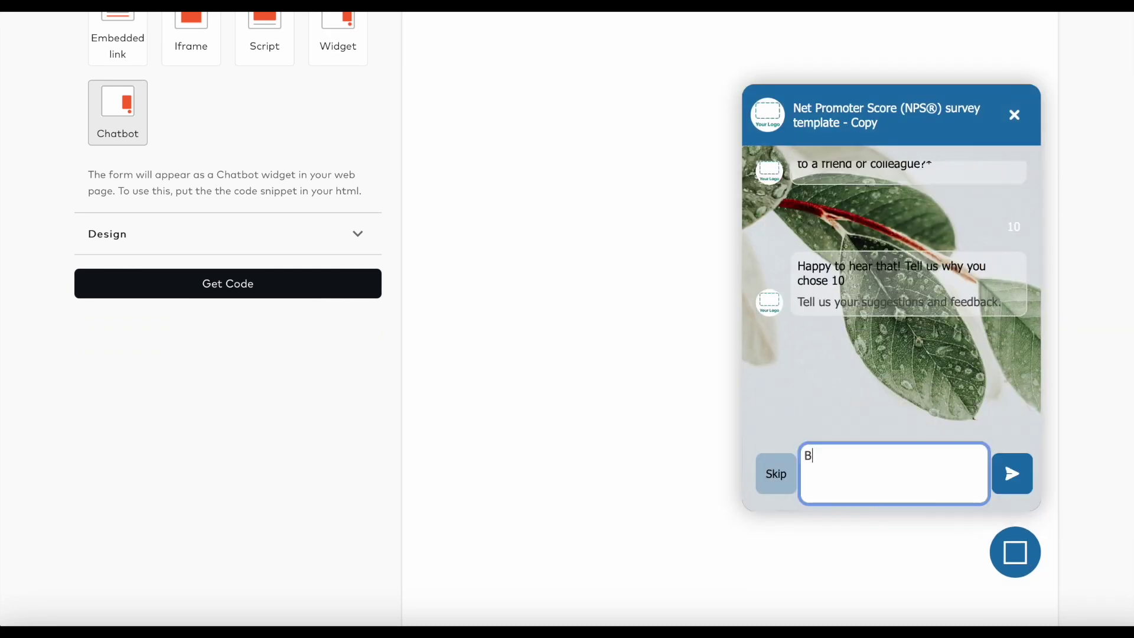
text( !)
click(1012, 473)
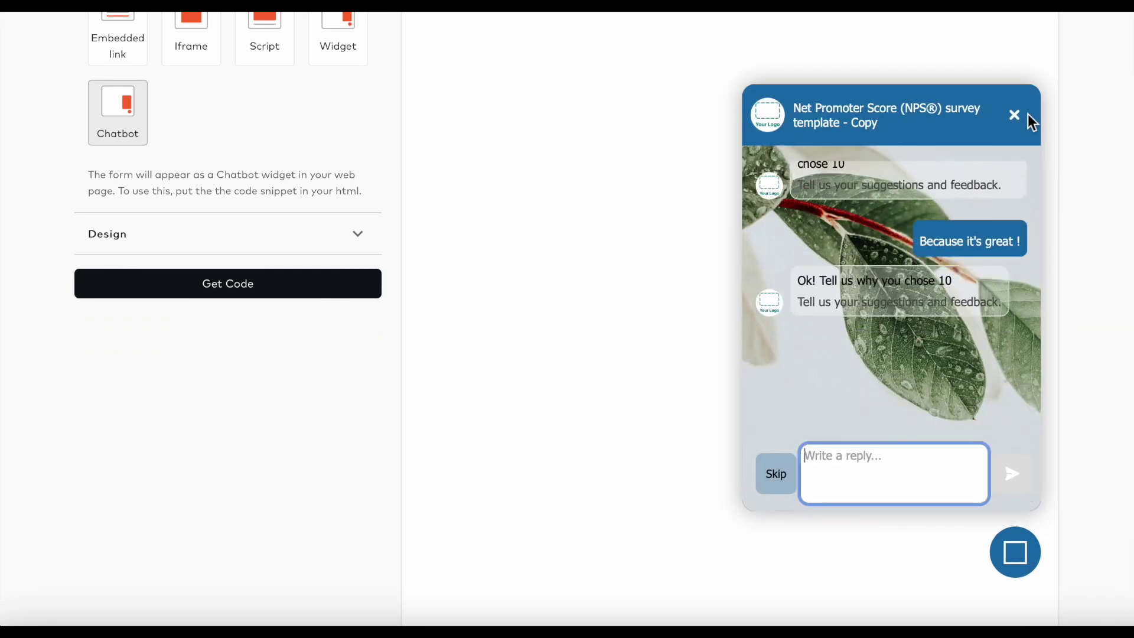
click(1014, 114)
click(314, 286)
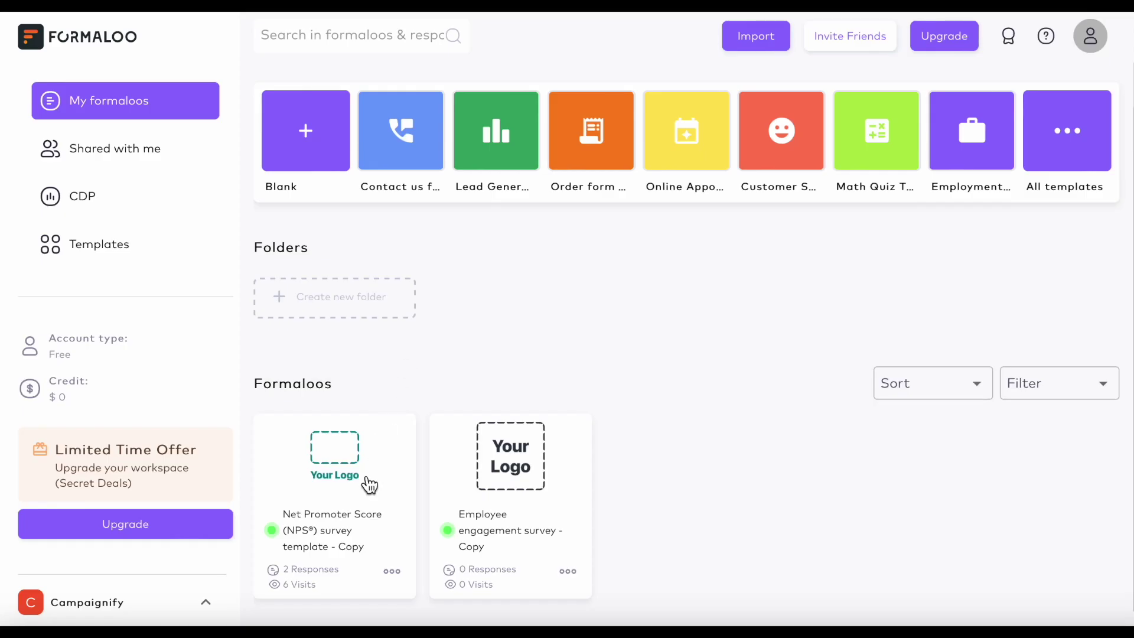
Open the NPS survey template app's Charts page to see the +5 NPS pie chart.
click(367, 483)
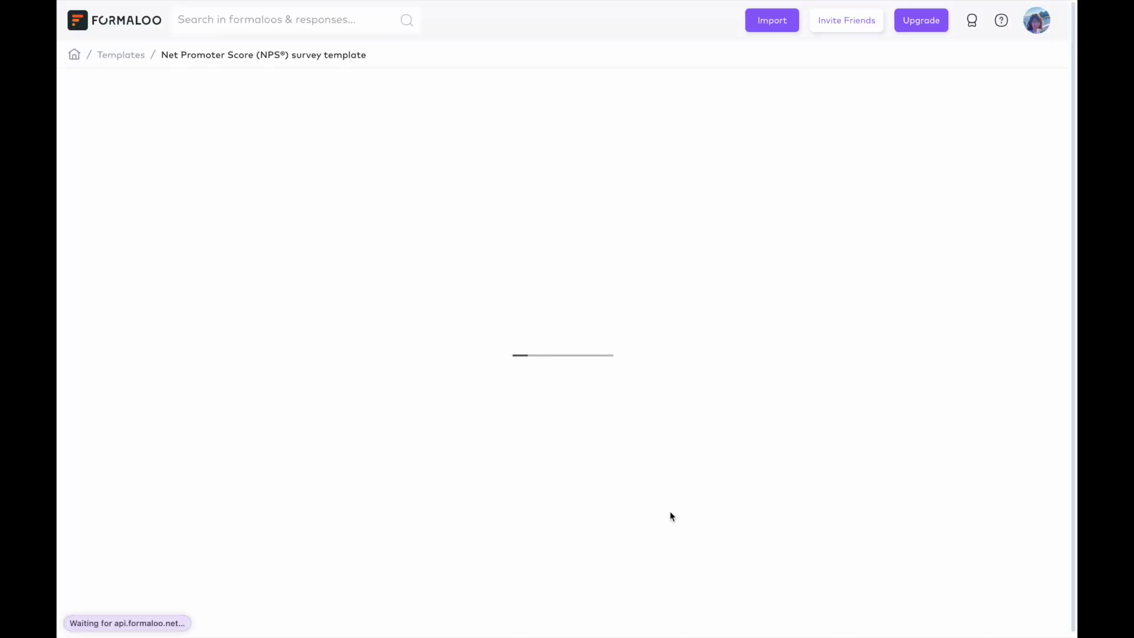
scroll(670, 512, down, 2)
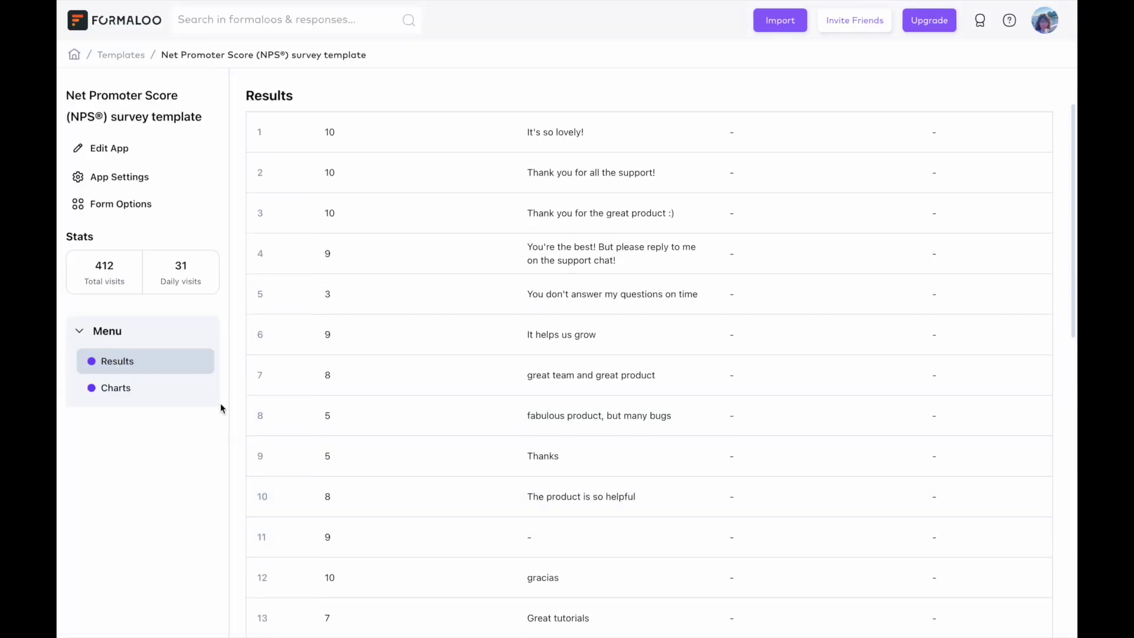
click(198, 391)
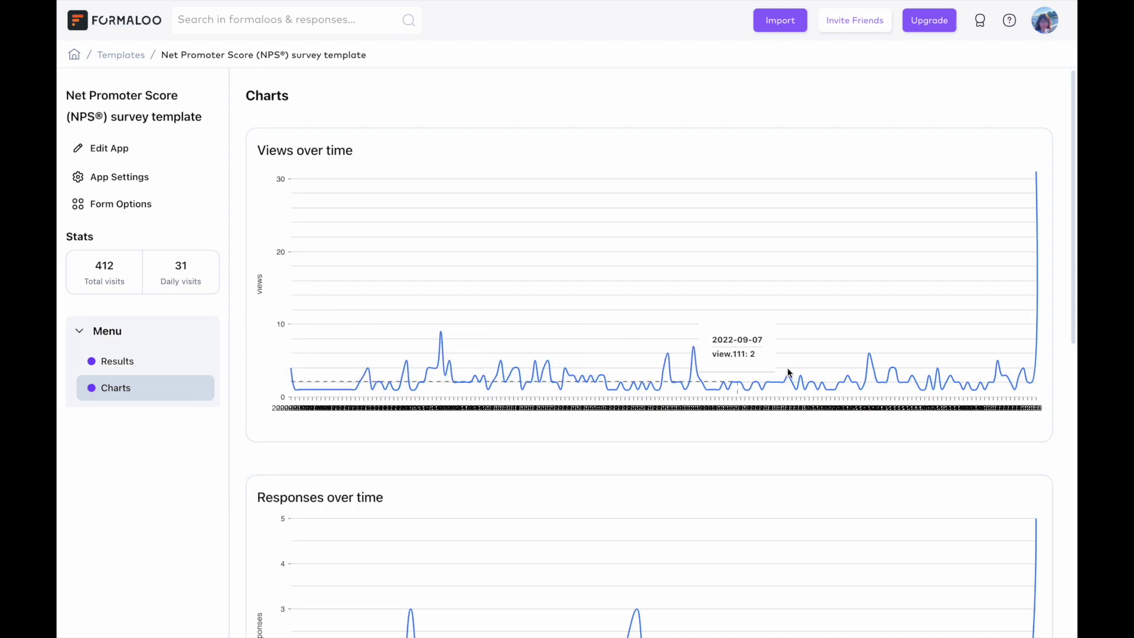
scroll(871, 364, down, 2)
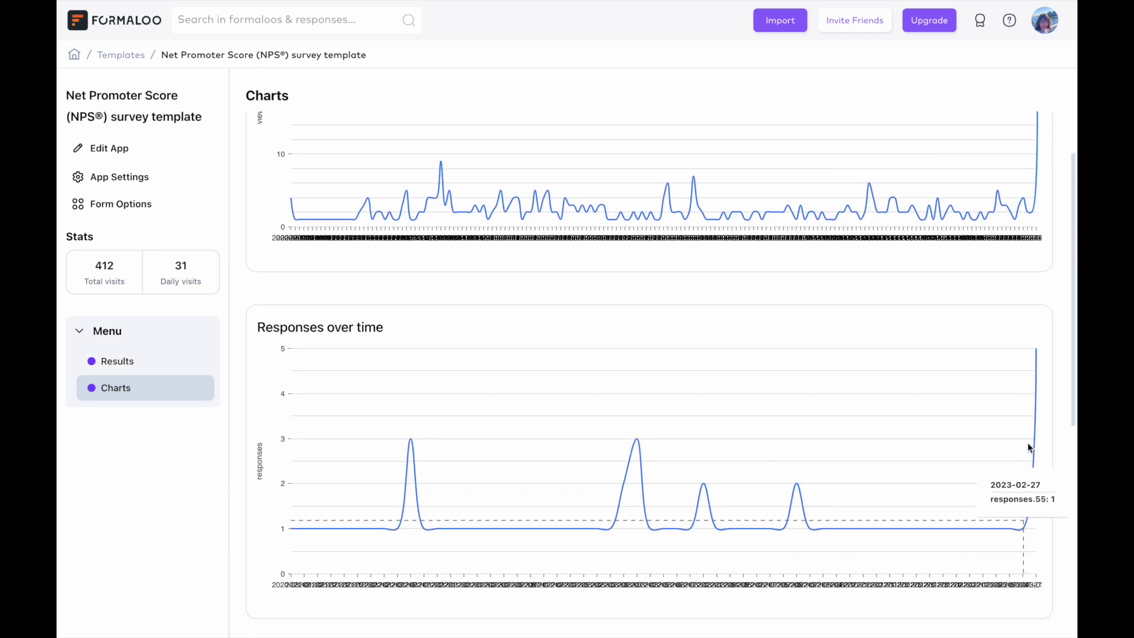
scroll(1019, 479, down, 4)
scroll(1018, 438, down, 1)
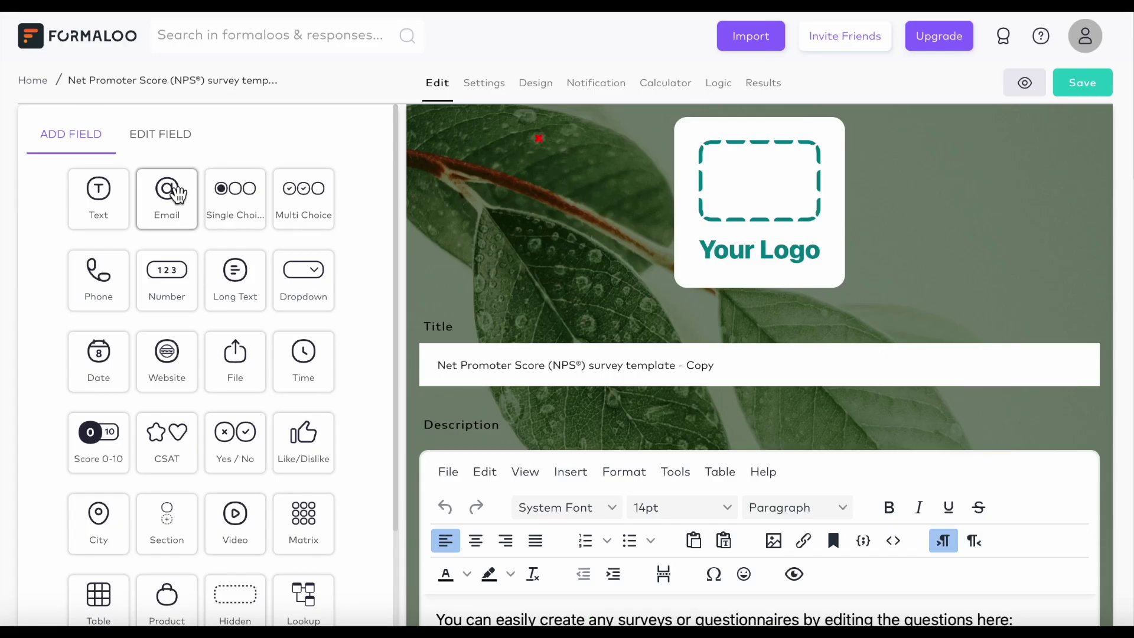
text(E)
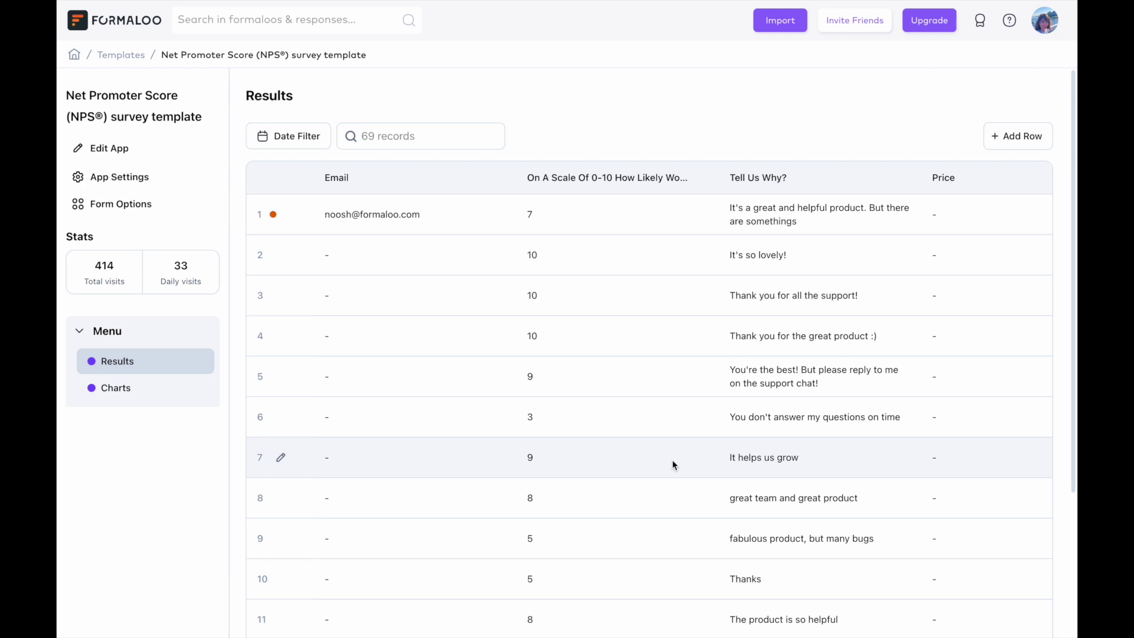
mouse_move(291, 217)
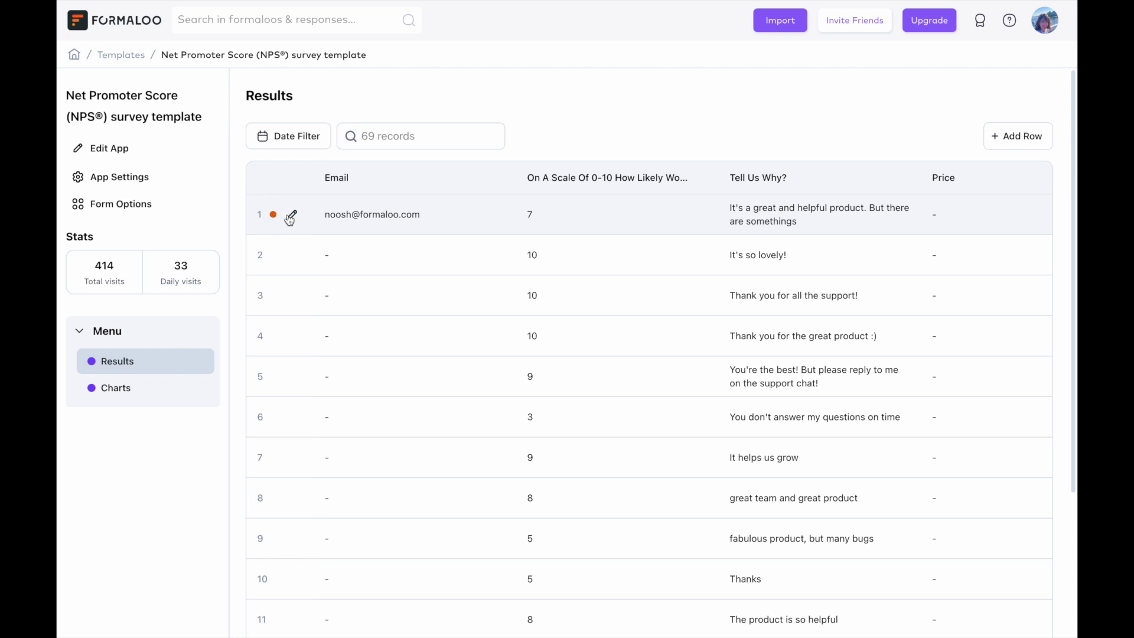
Open record 1 in the edit panel and place the cursor in its 'Tell us why' comment.
click(293, 215)
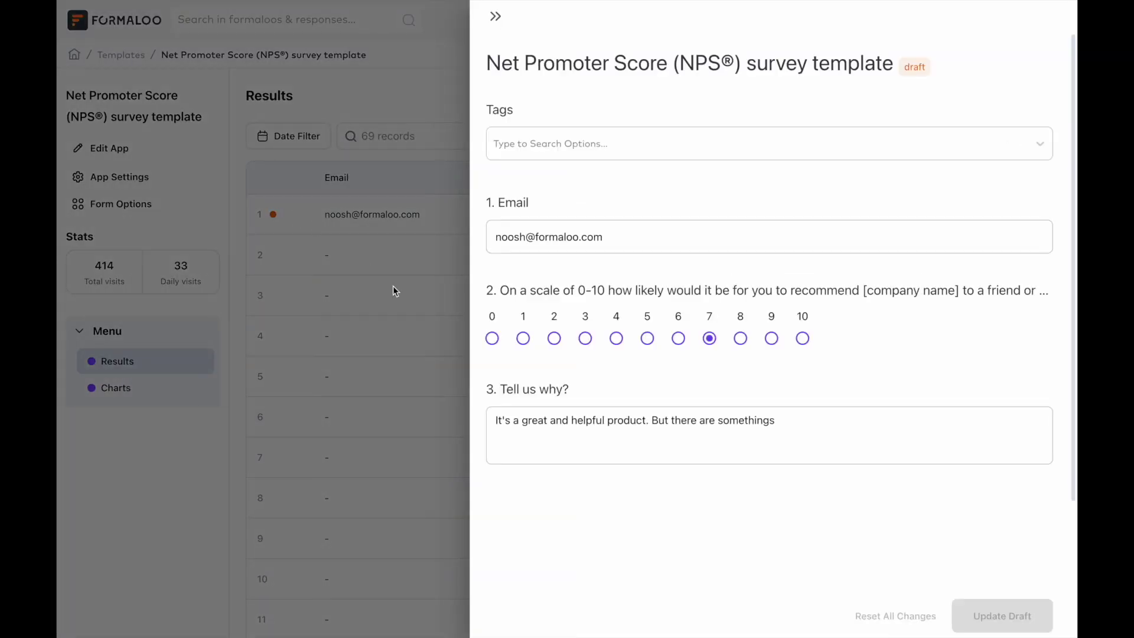
click(783, 430)
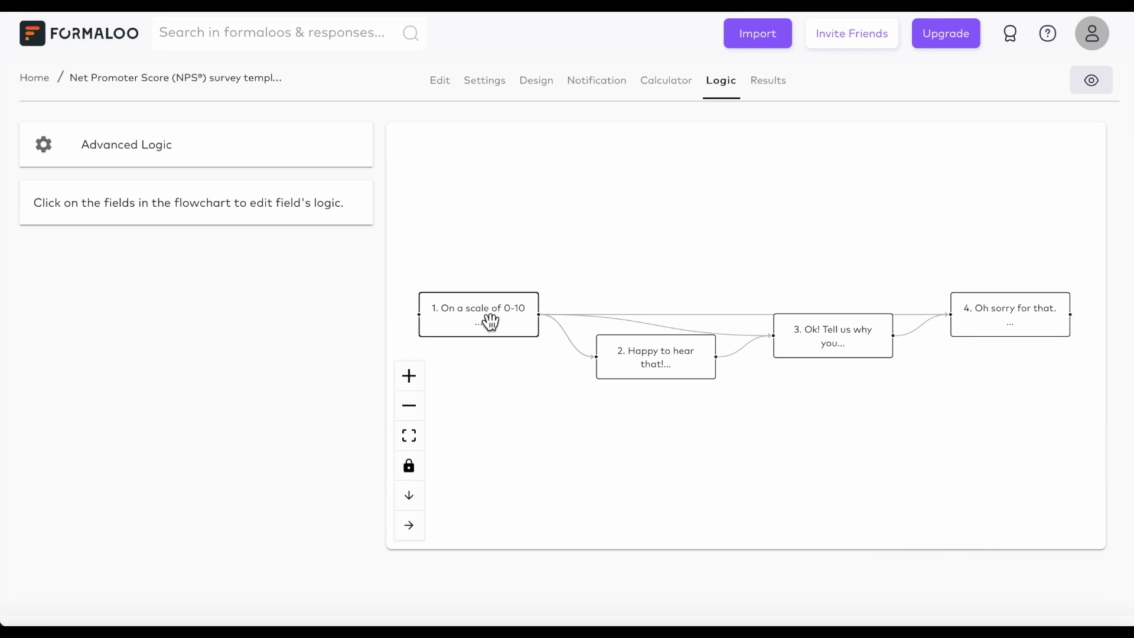
Move the rating node up in the Logic flowchart and review its Jump to conditions for low scores.
drag(490, 322, 499, 279)
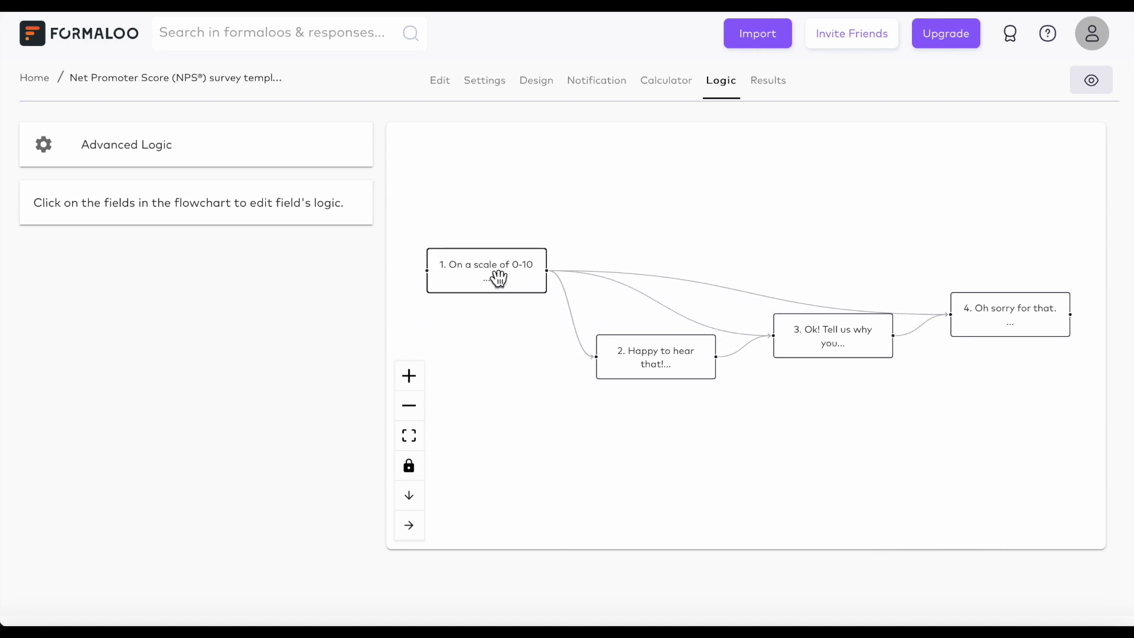
click(334, 166)
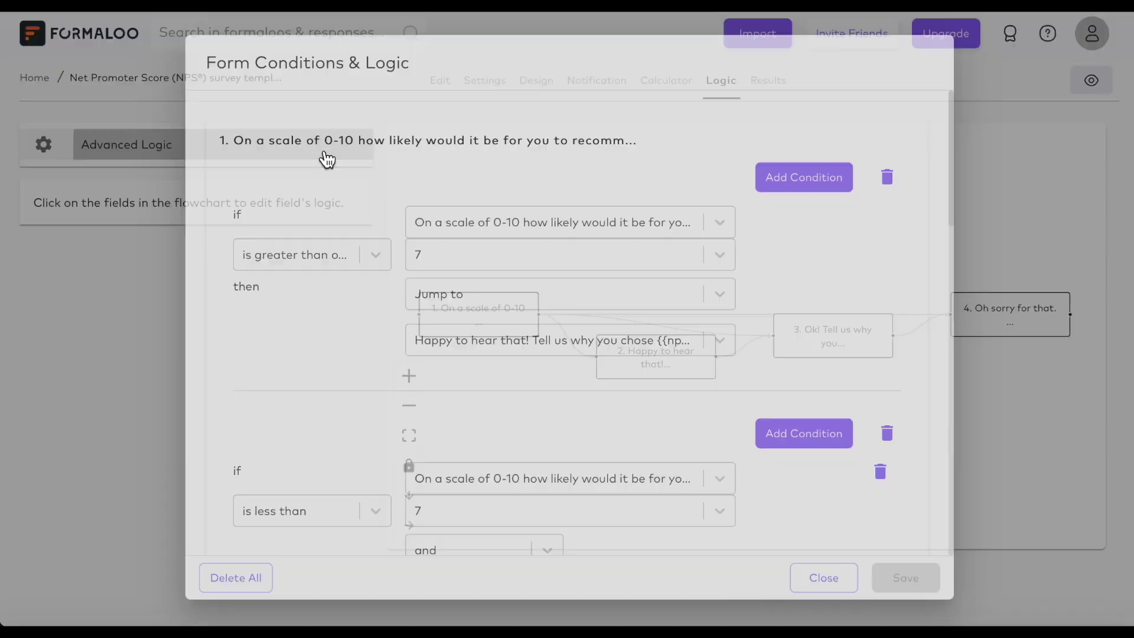
scroll(435, 355, down, 3)
scroll(444, 393, down, 1)
scroll(445, 387, down, 2)
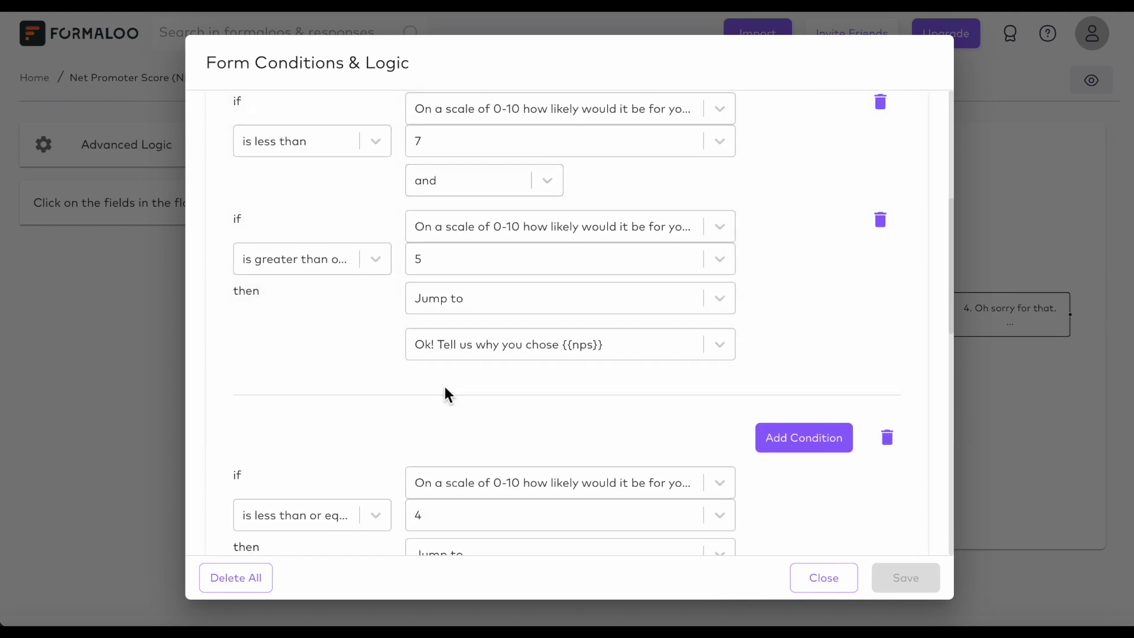
scroll(445, 387, down, 2)
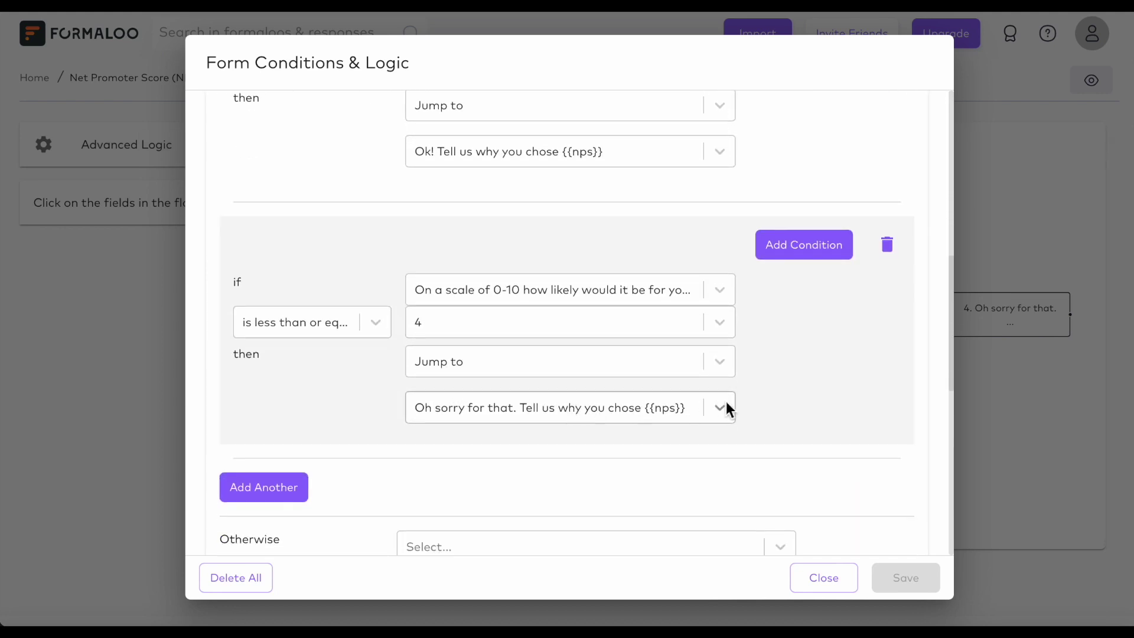
click(725, 408)
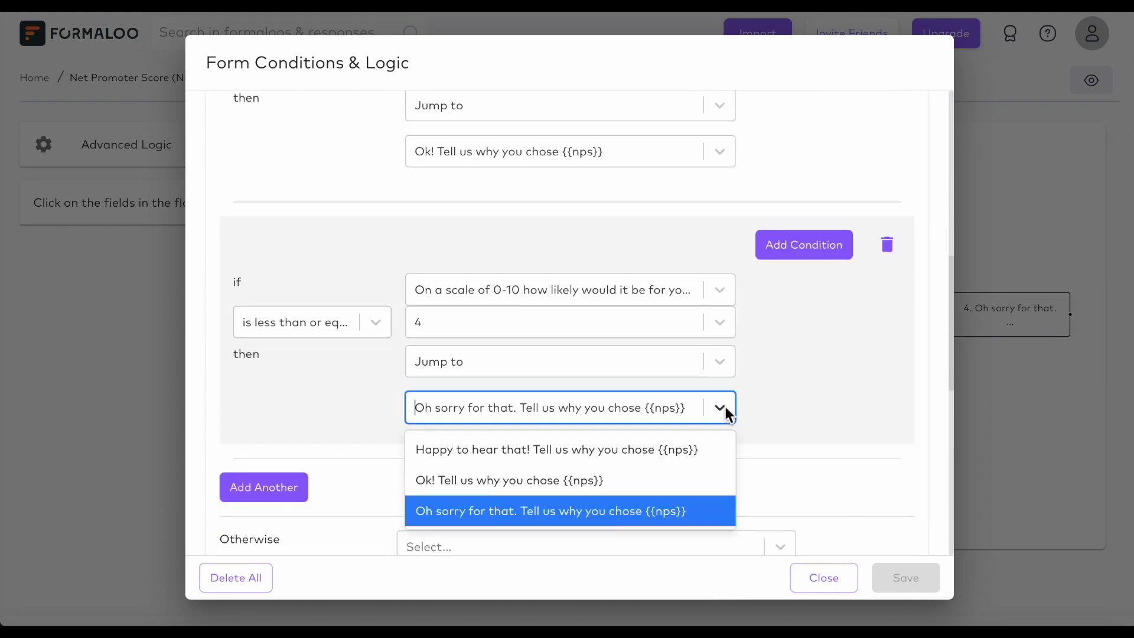
click(726, 359)
scroll(690, 444, down, 2)
click(724, 365)
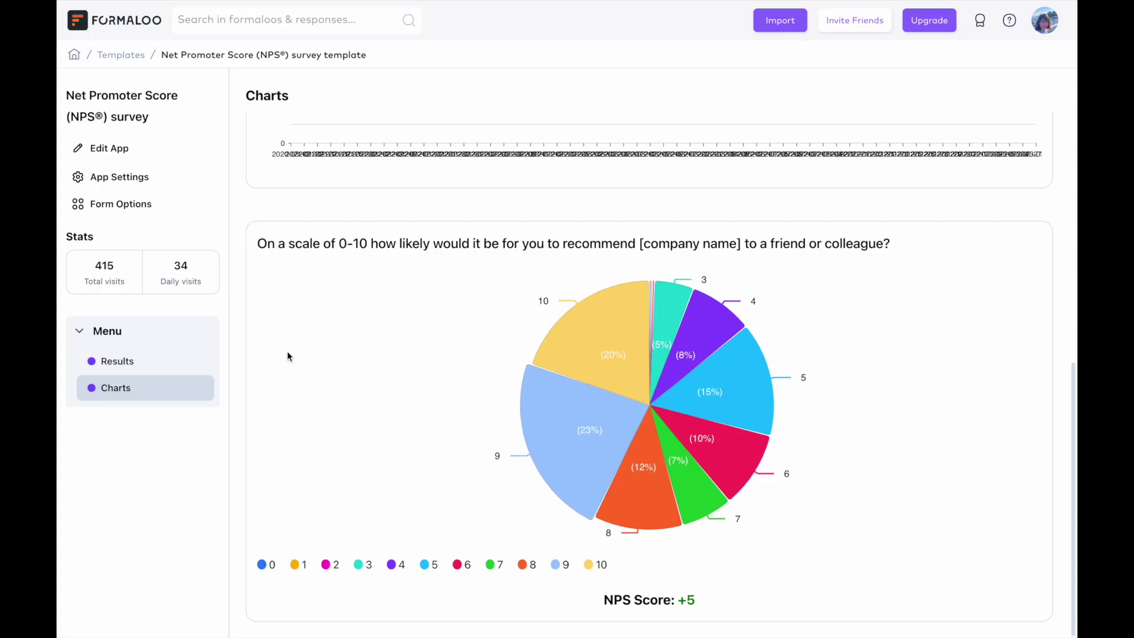
Add a Block page to the sidebar showing data from the Net Promoter Score (NPS®) survey table.
click(111, 147)
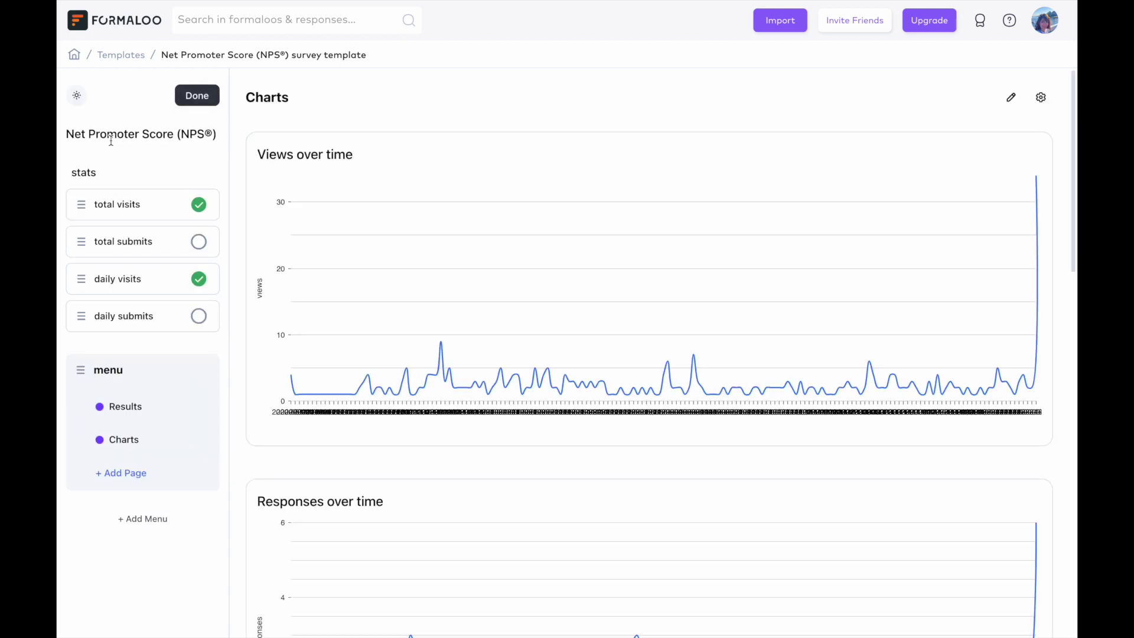
click(126, 479)
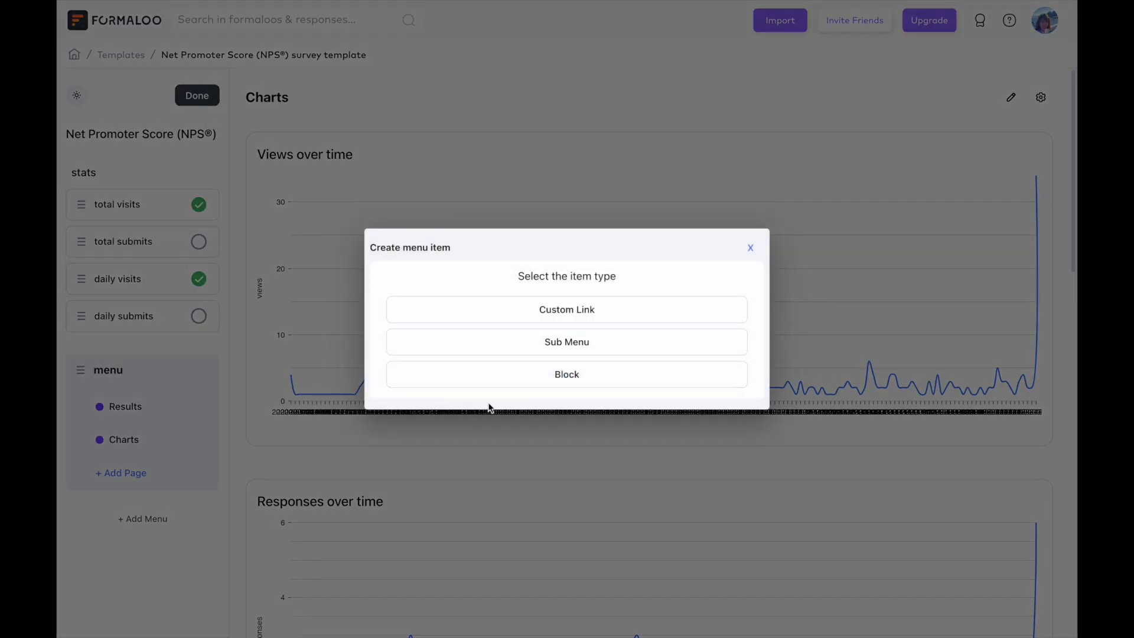
click(497, 380)
click(517, 295)
text(nps)
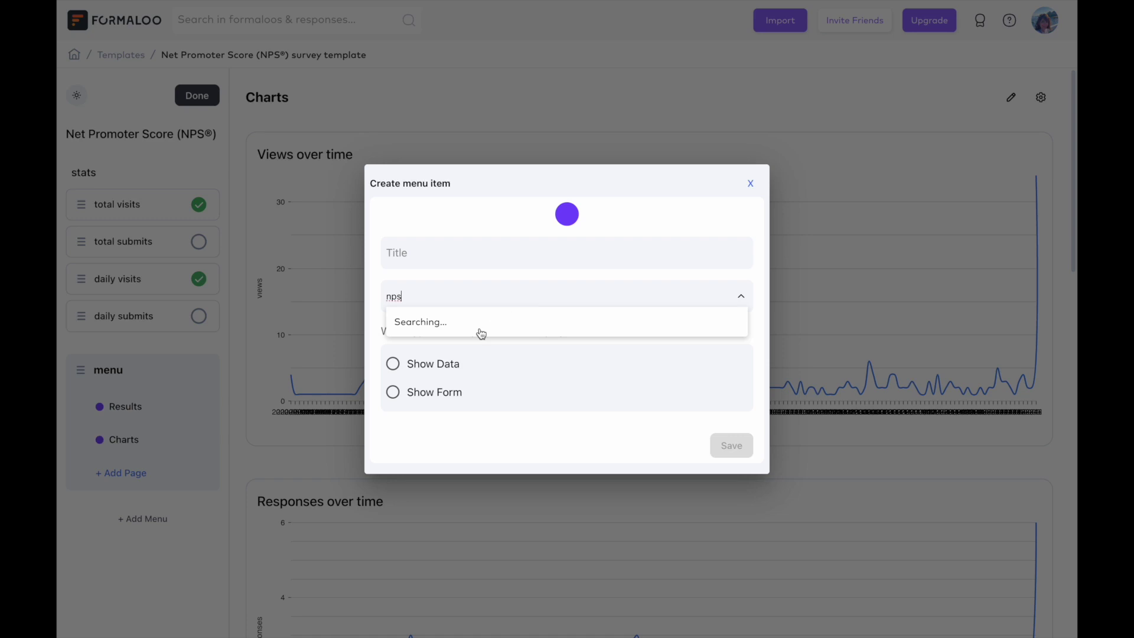
click(477, 327)
click(463, 258)
text(Leads pipeline)
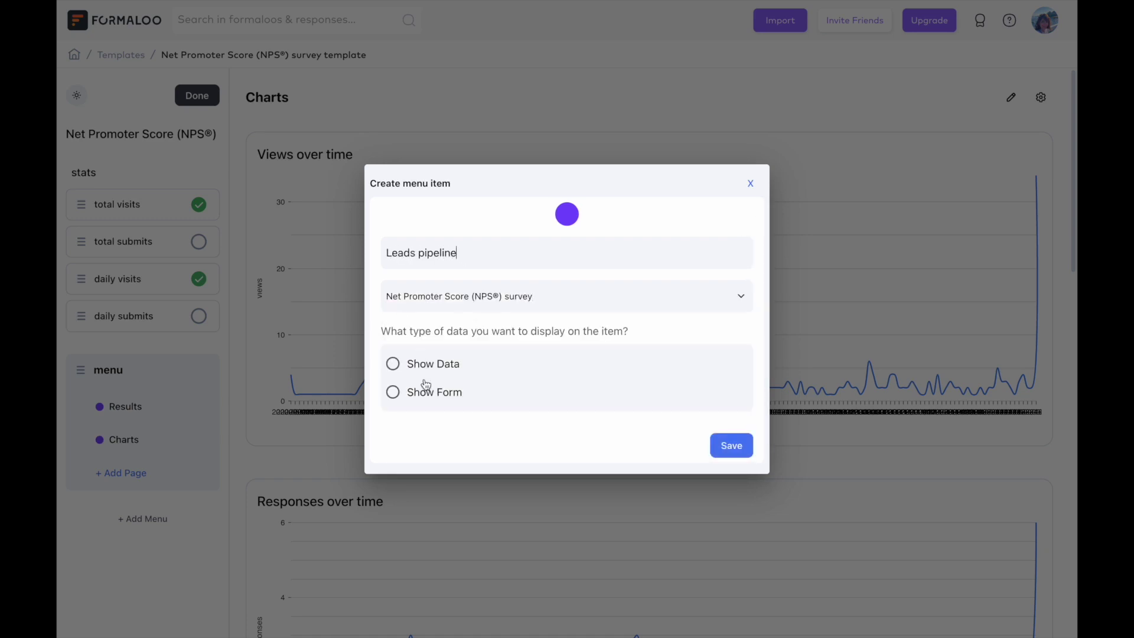
click(434, 368)
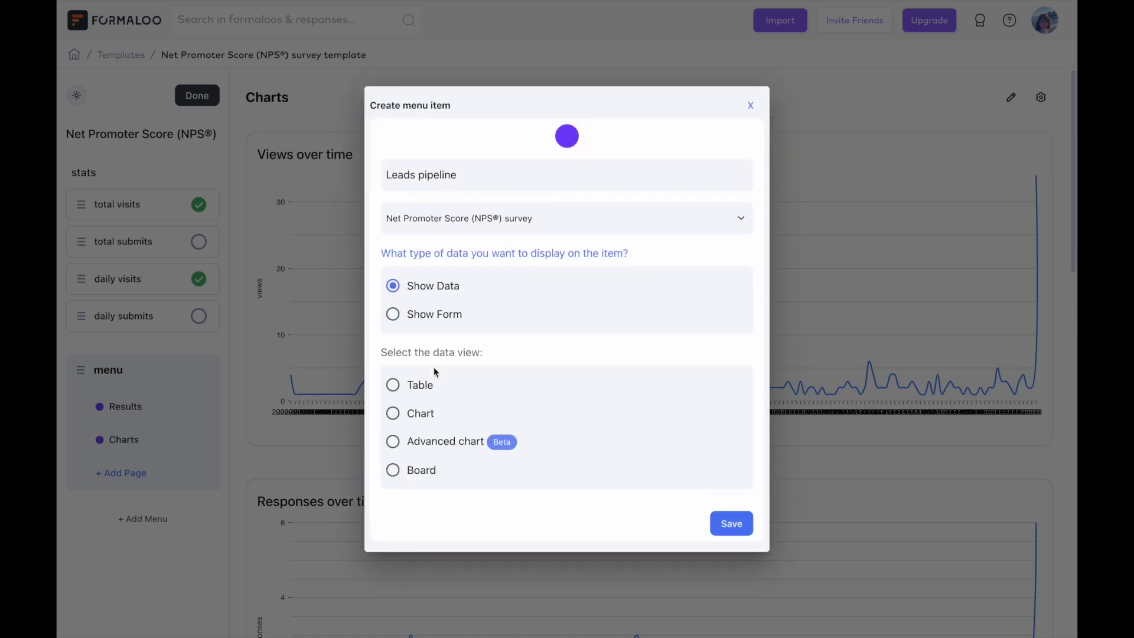
Make it an editable Kanban board grouped by Status with rating-titled cards, and save.
click(420, 472)
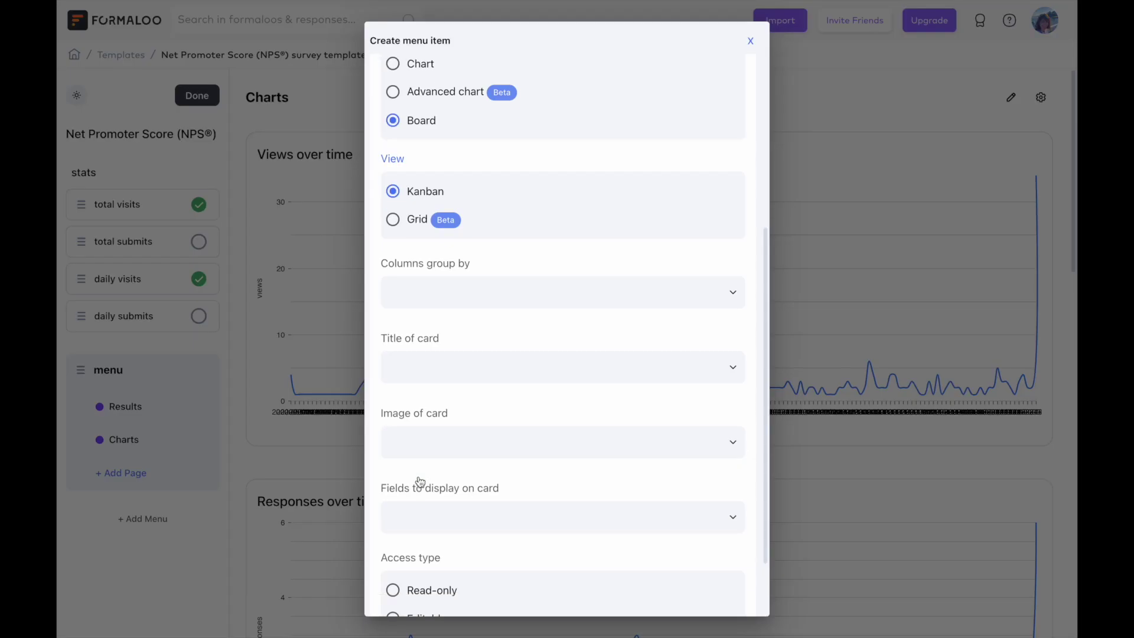
click(479, 287)
click(438, 346)
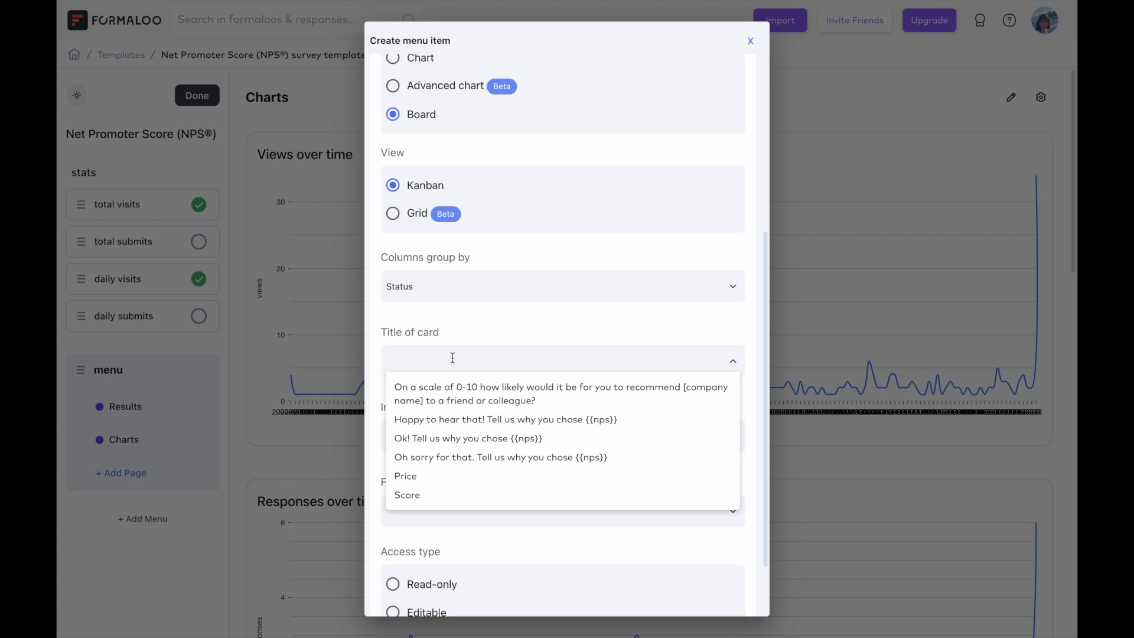
click(465, 401)
scroll(473, 386, down, 2)
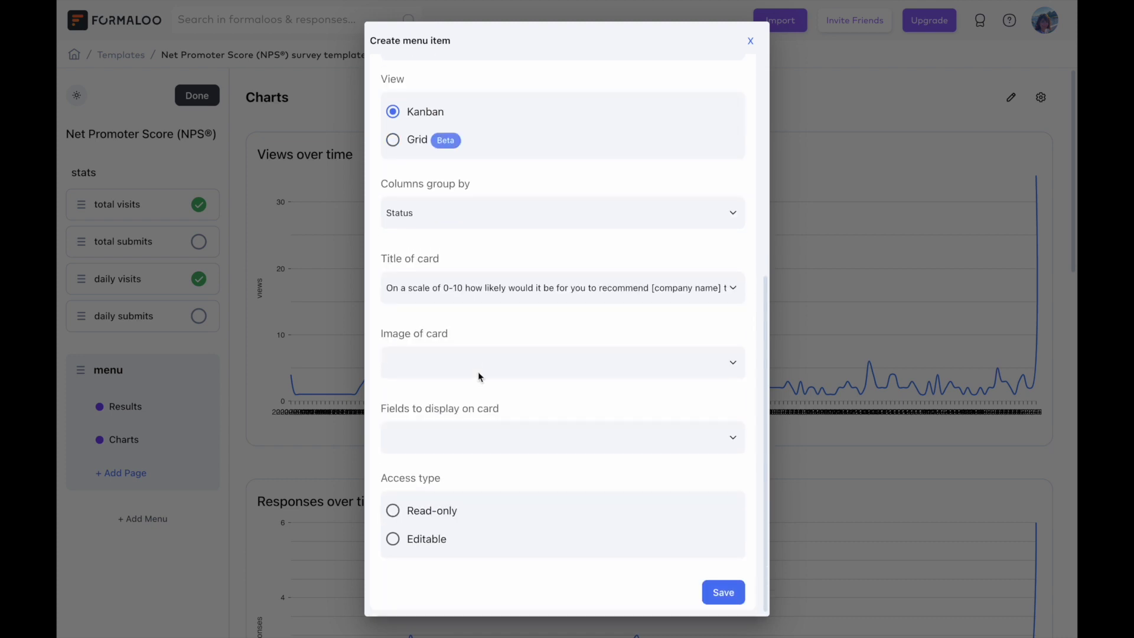
click(459, 442)
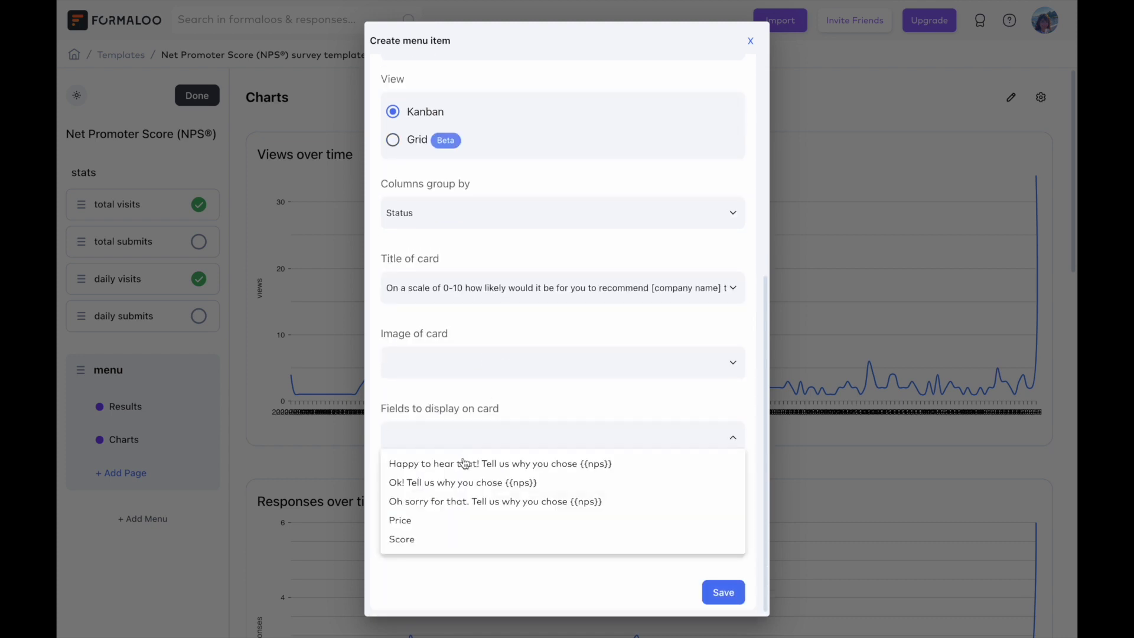
click(538, 417)
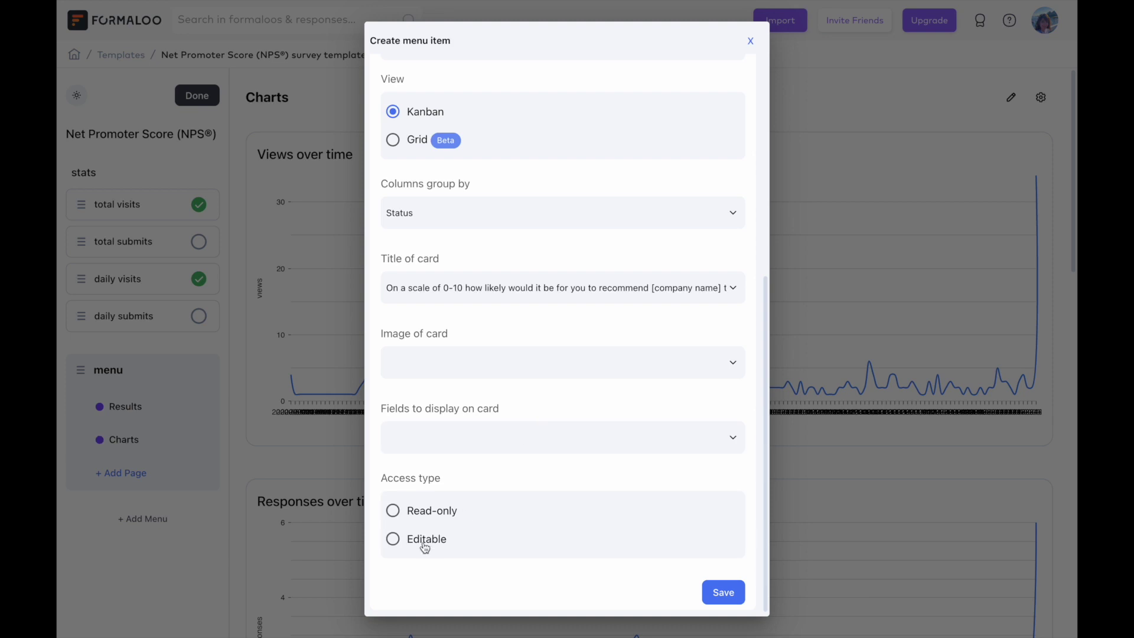
click(720, 592)
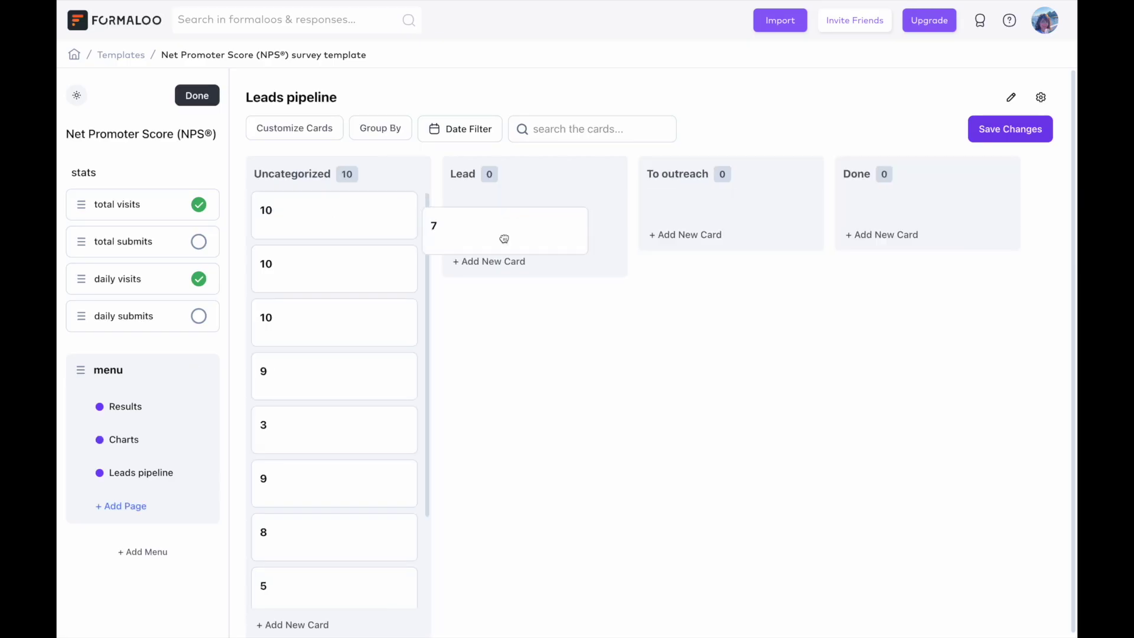
Move the score-7 response card into the Lead column, open it, and begin adding a tag.
drag(330, 224, 504, 237)
click(467, 215)
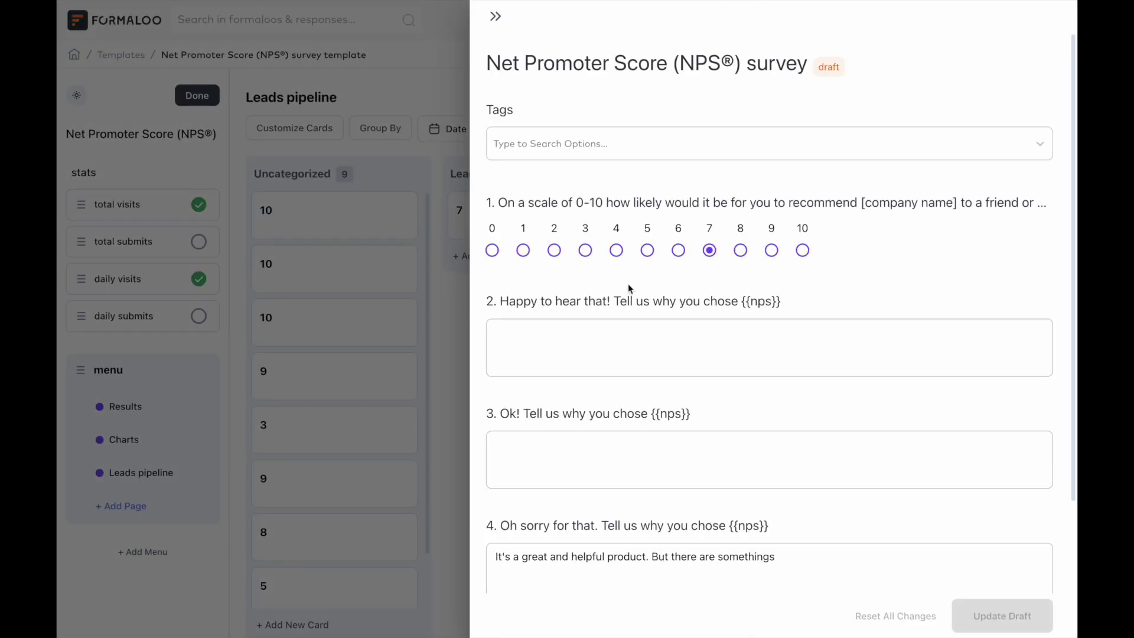
scroll(629, 287, down, 2)
scroll(717, 383, up, 2)
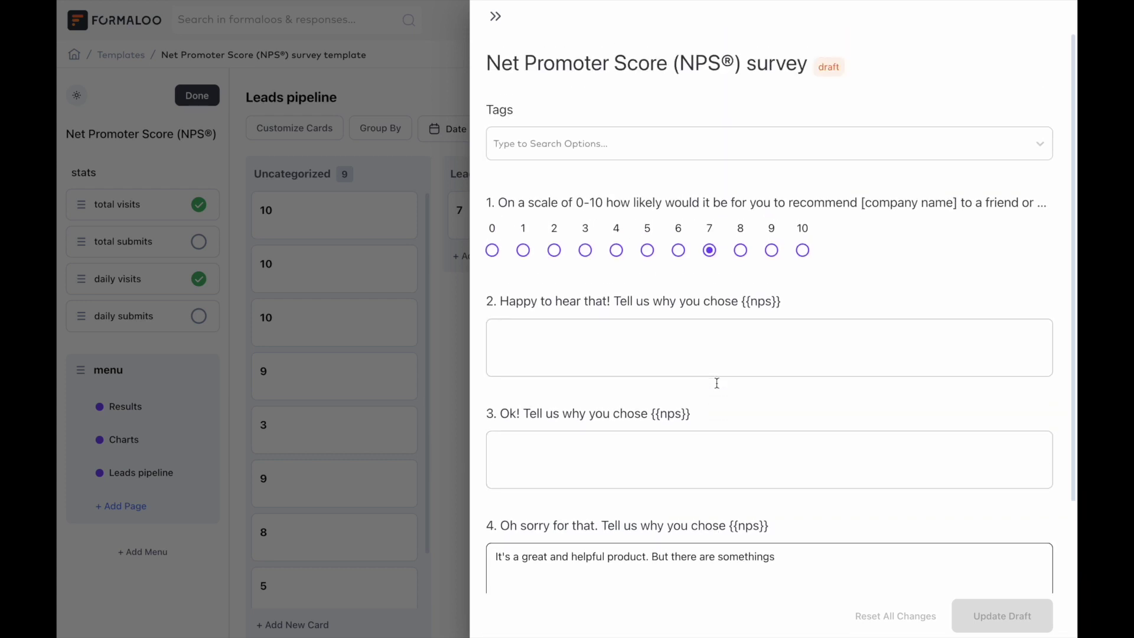
click(727, 148)
text(new tag)
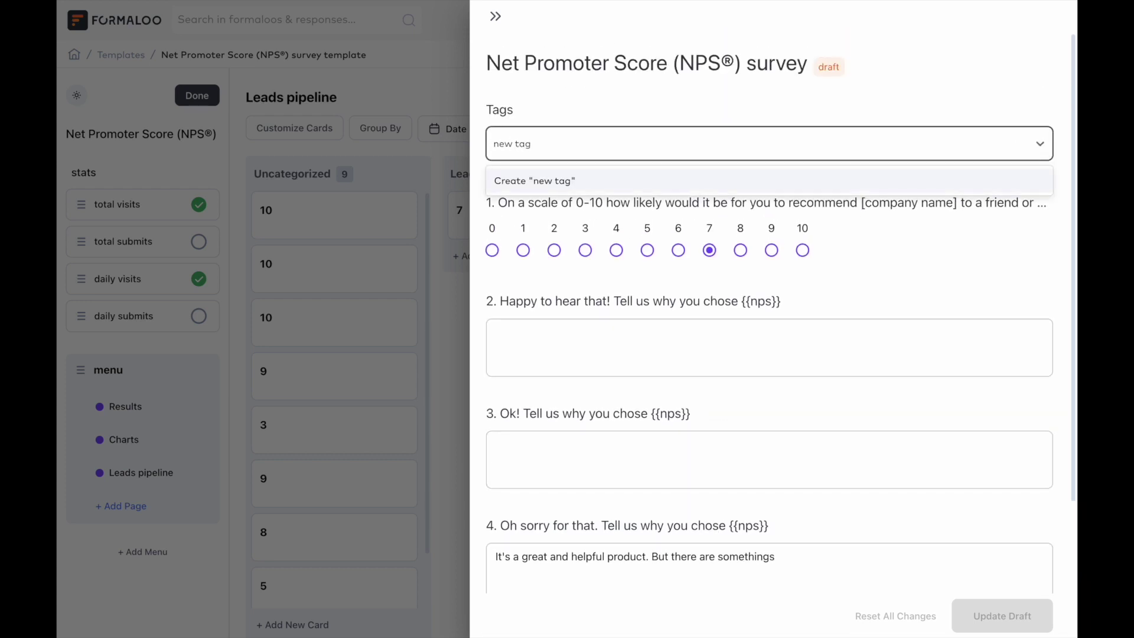
Close the score-7 response details panel.
click(372, 256)
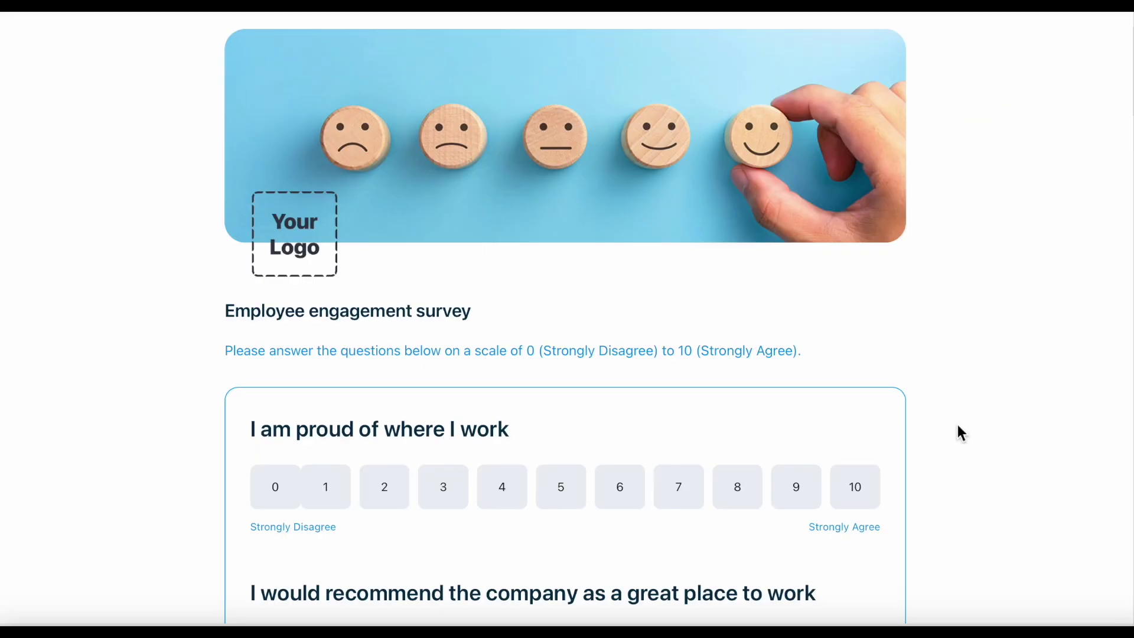
scroll(958, 426, down, 2)
scroll(957, 425, down, 2)
scroll(958, 425, down, 2)
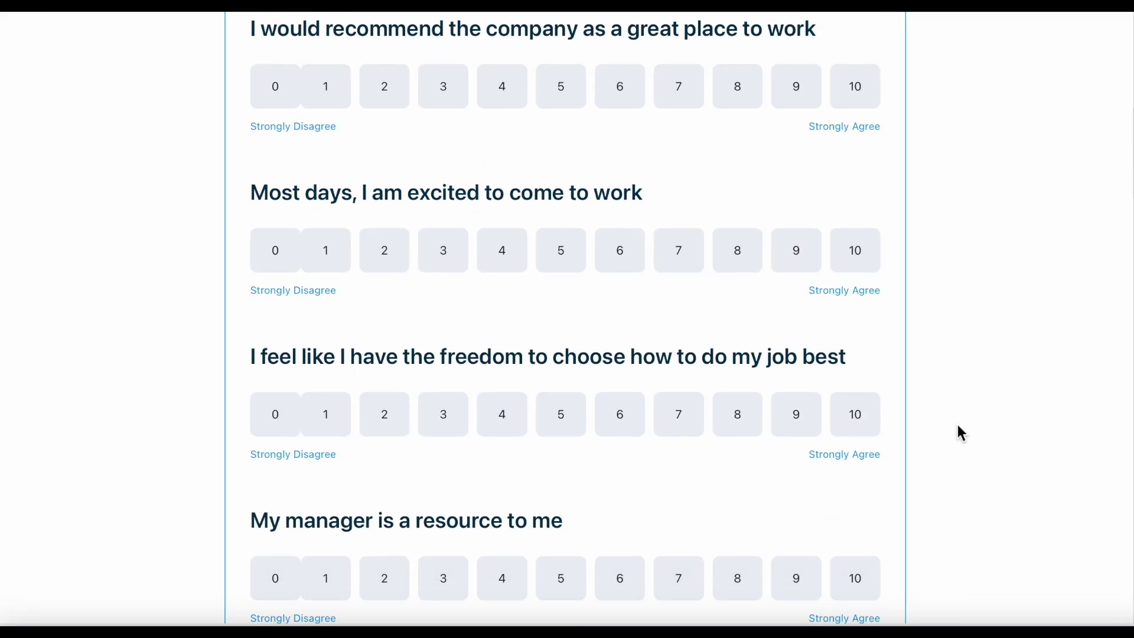
scroll(958, 425, down, 3)
scroll(958, 425, down, 3)
scroll(958, 425, down, 3)
scroll(958, 425, down, 3)
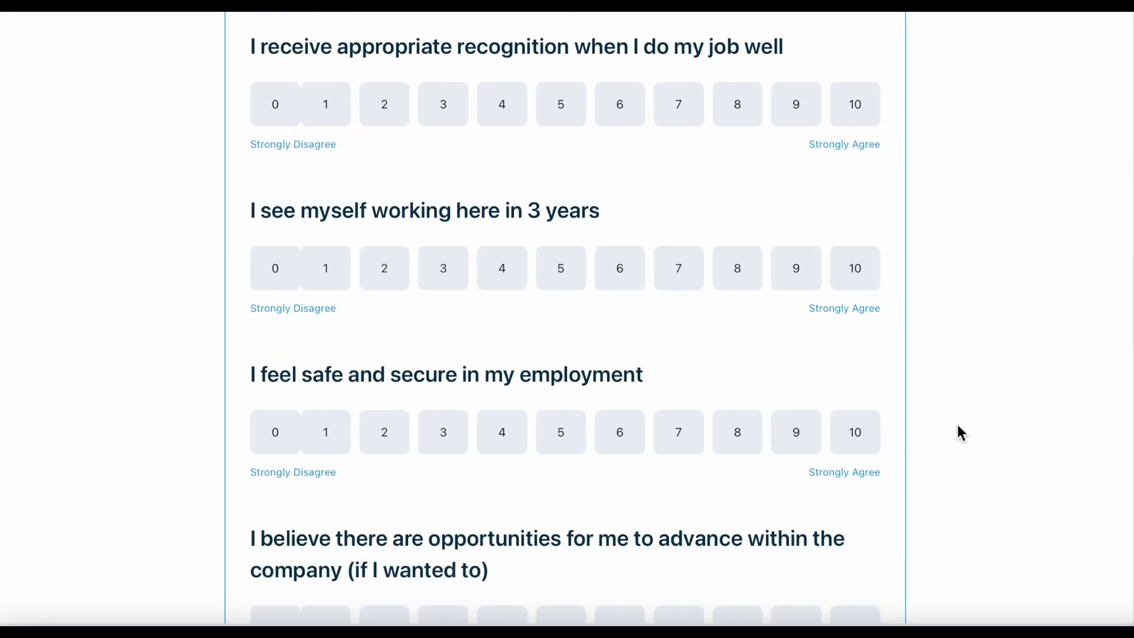
scroll(957, 426, down, 3)
scroll(957, 425, down, 3)
scroll(958, 424, down, 3)
scroll(958, 425, down, 3)
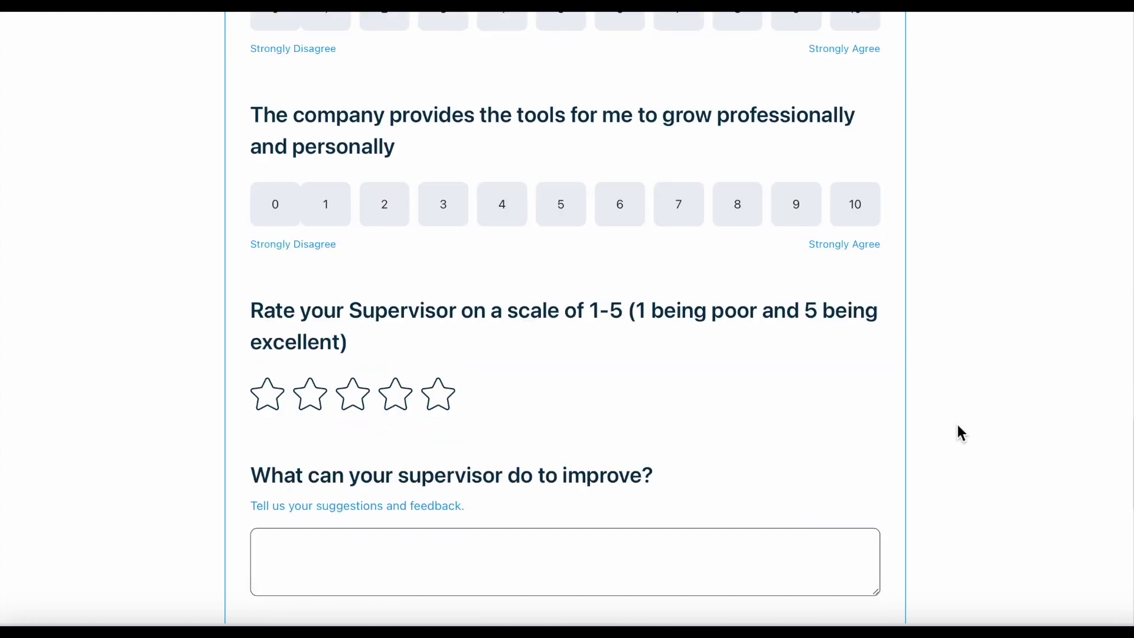
scroll(958, 425, down, 3)
scroll(958, 424, down, 3)
scroll(958, 424, down, 3)
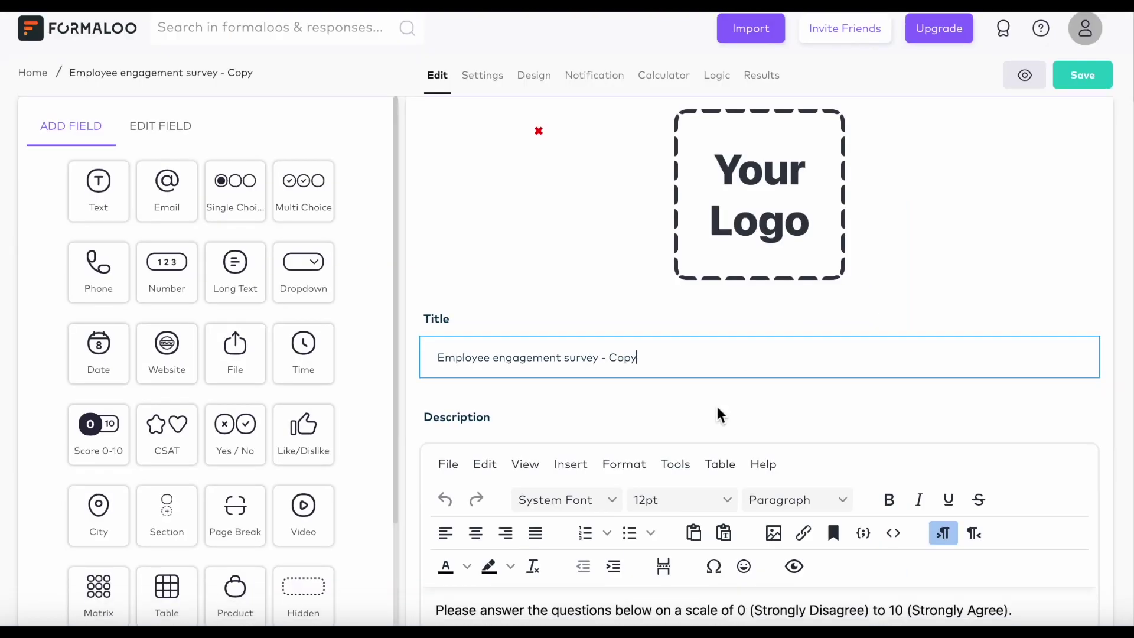
scroll(718, 415, down, 3)
scroll(717, 407, down, 3)
scroll(717, 407, down, 2)
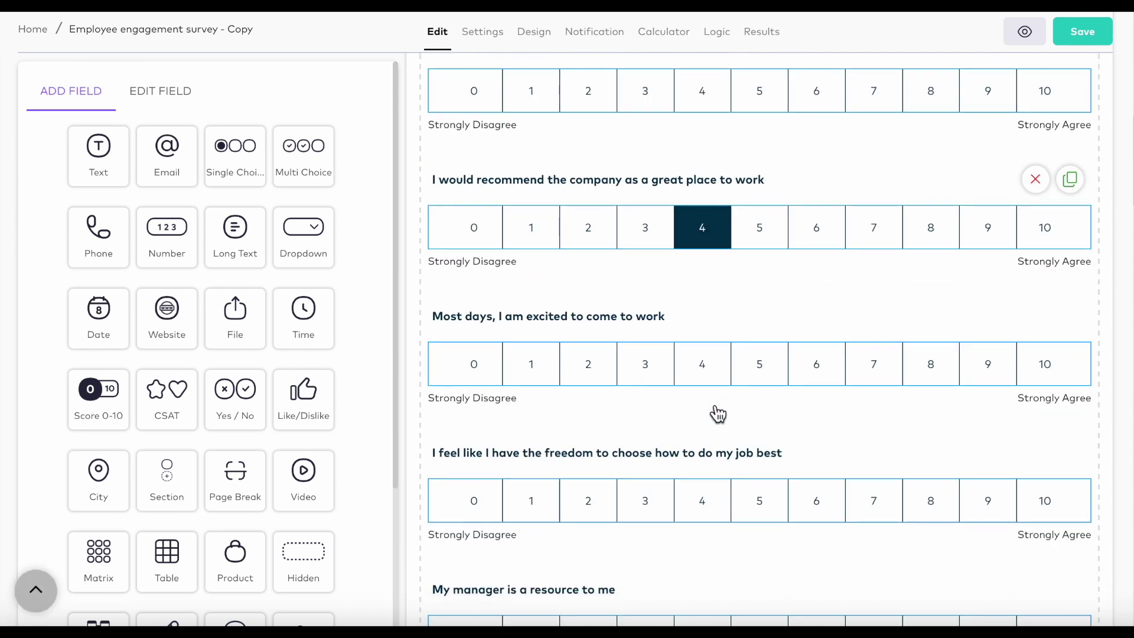
scroll(715, 407, down, 2)
scroll(714, 406, down, 3)
scroll(715, 412, down, 3)
scroll(716, 413, down, 3)
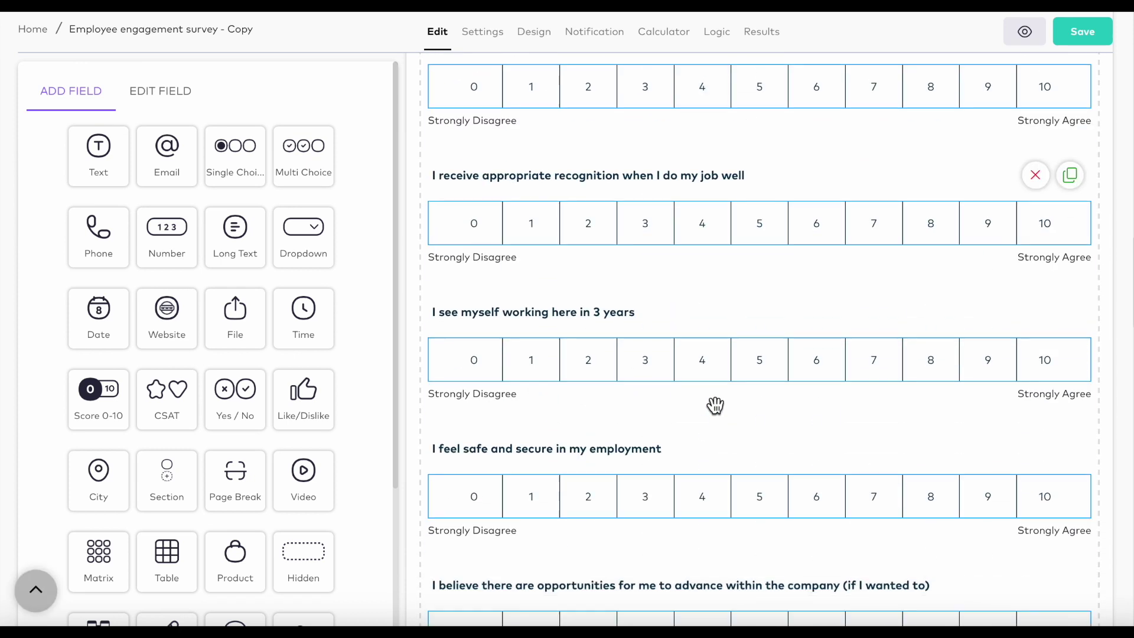
scroll(718, 413, down, 3)
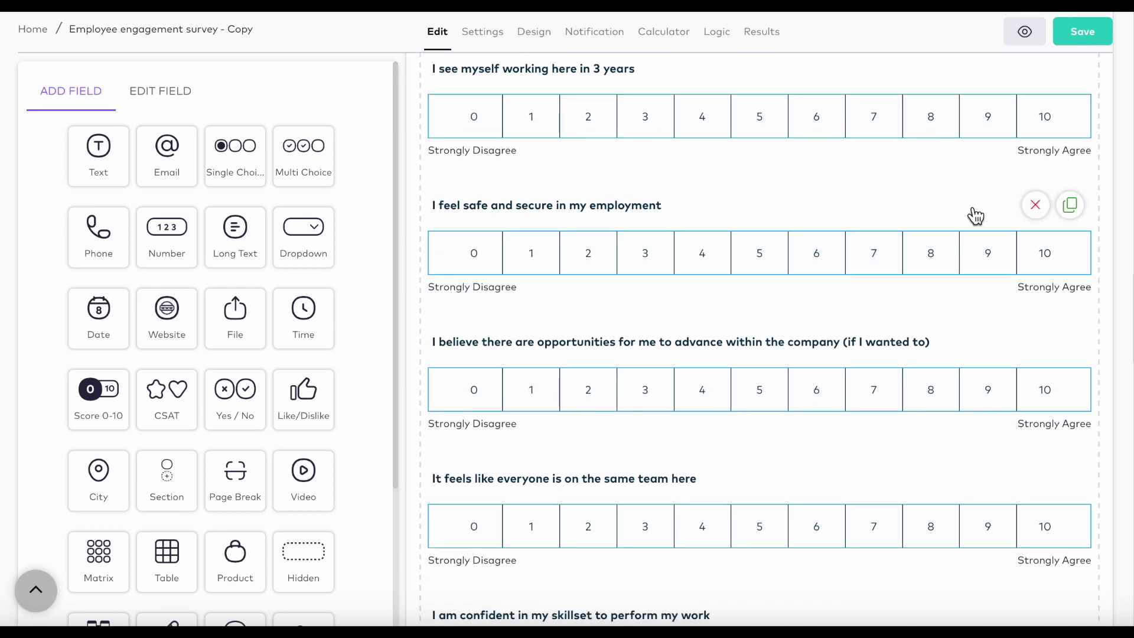
Delete the 'I feel safe and secure in my employment' question and confirm.
click(1037, 210)
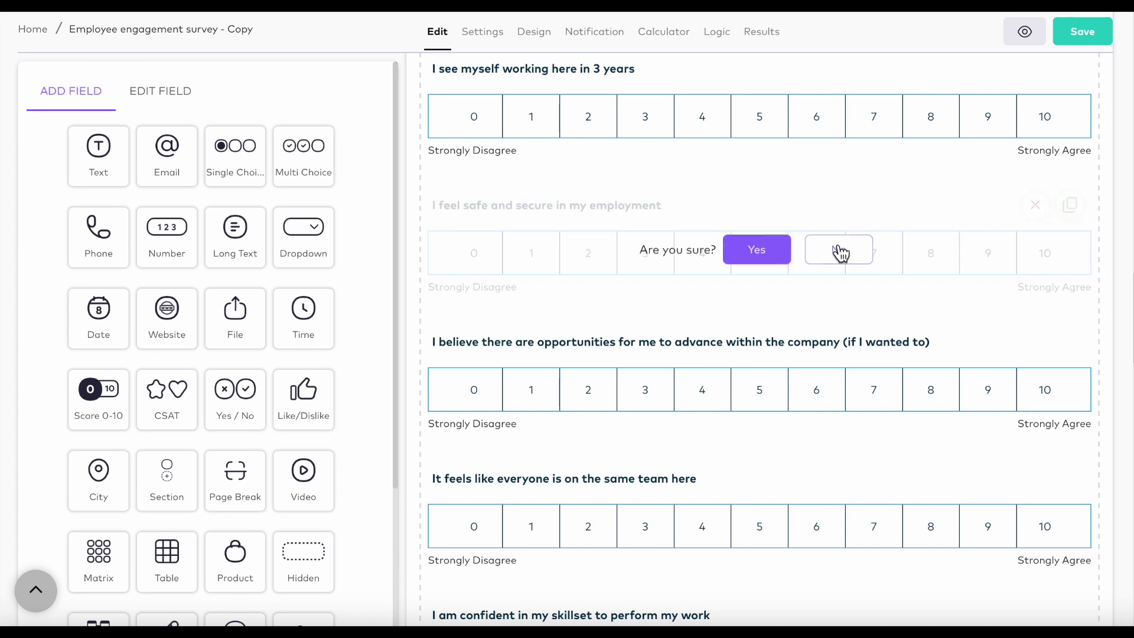
click(767, 262)
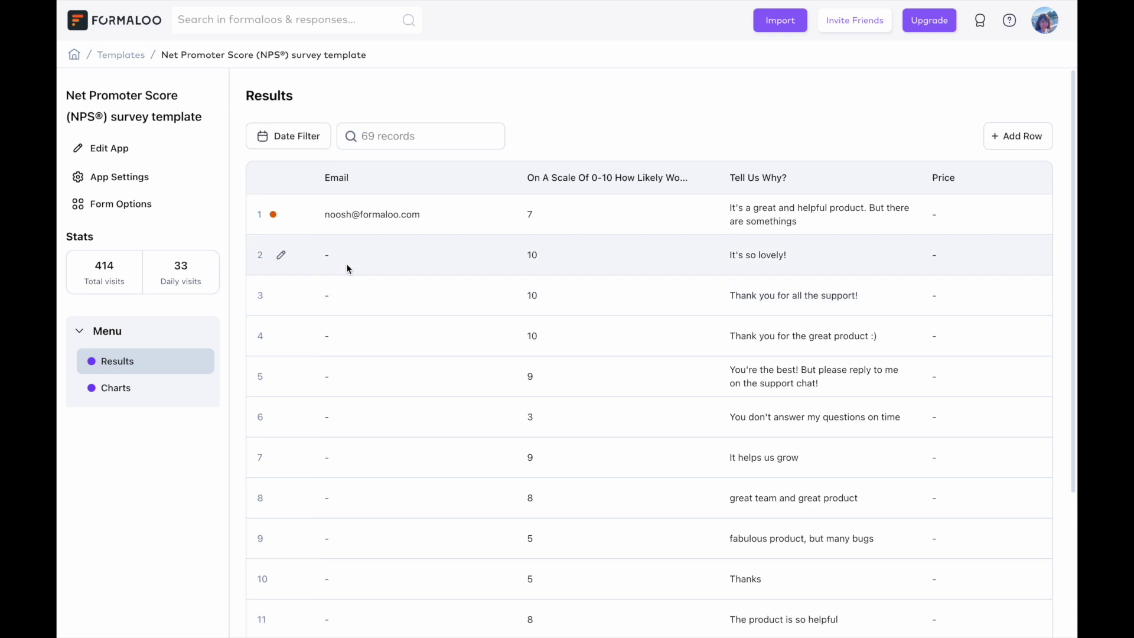
mouse_move(273, 215)
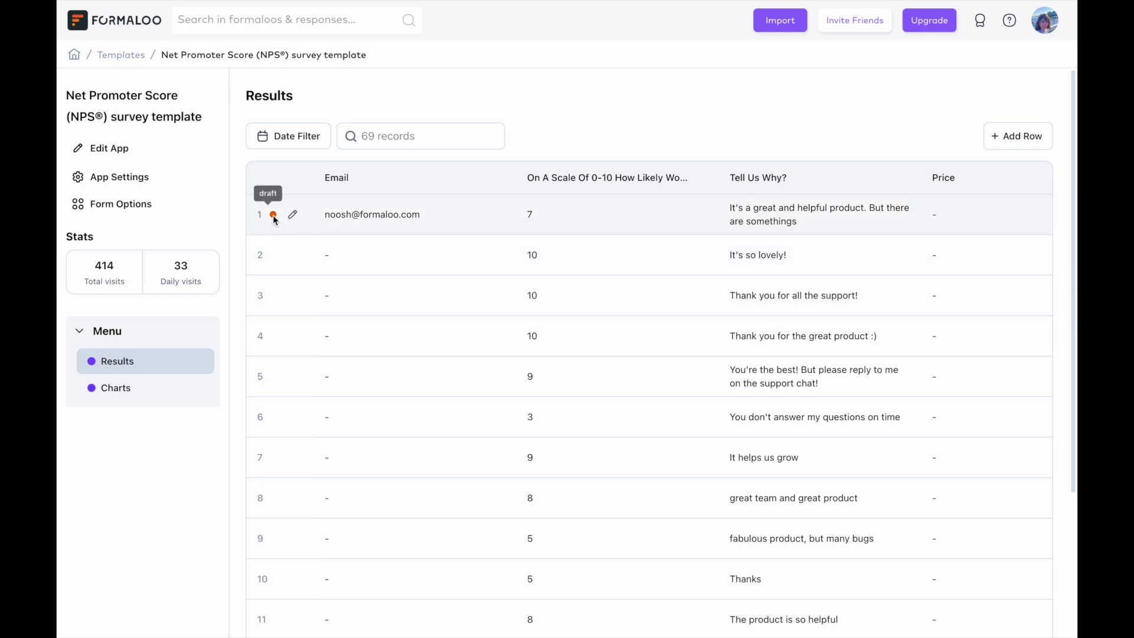
Edit draft record 1's 'Tell us why?' answer, then begin customising the app sidebar and stats.
click(295, 215)
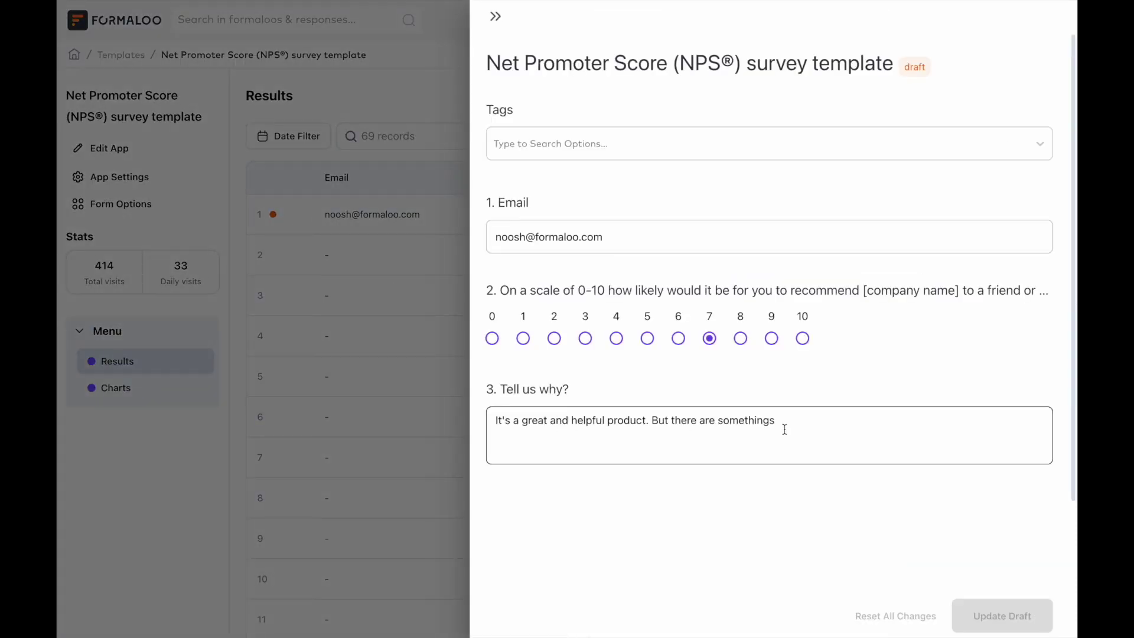
click(785, 430)
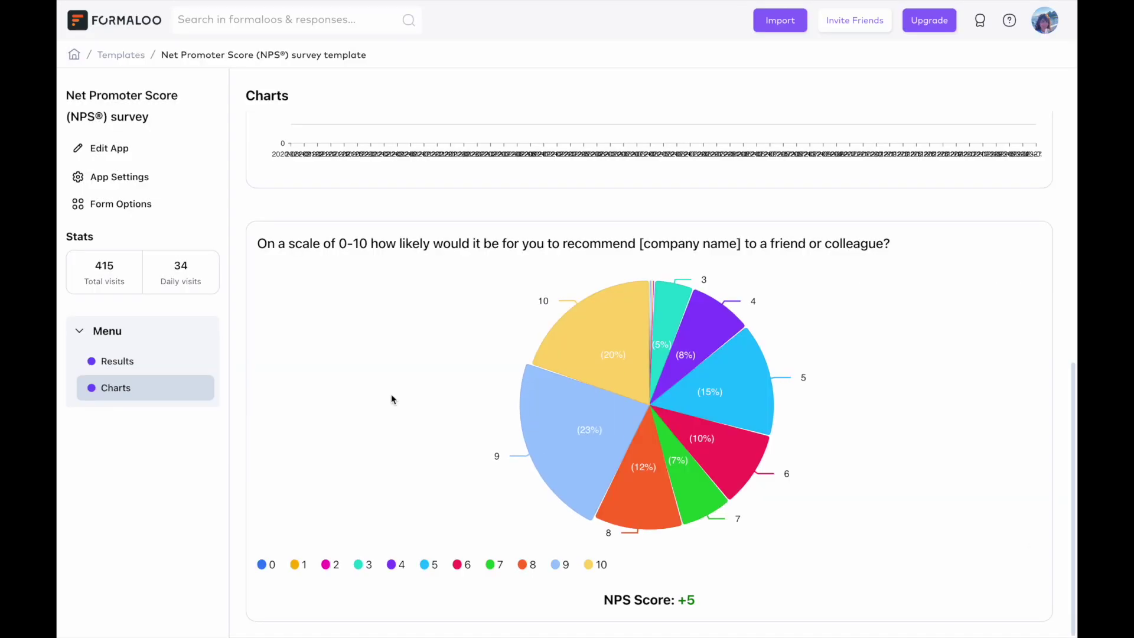
click(109, 148)
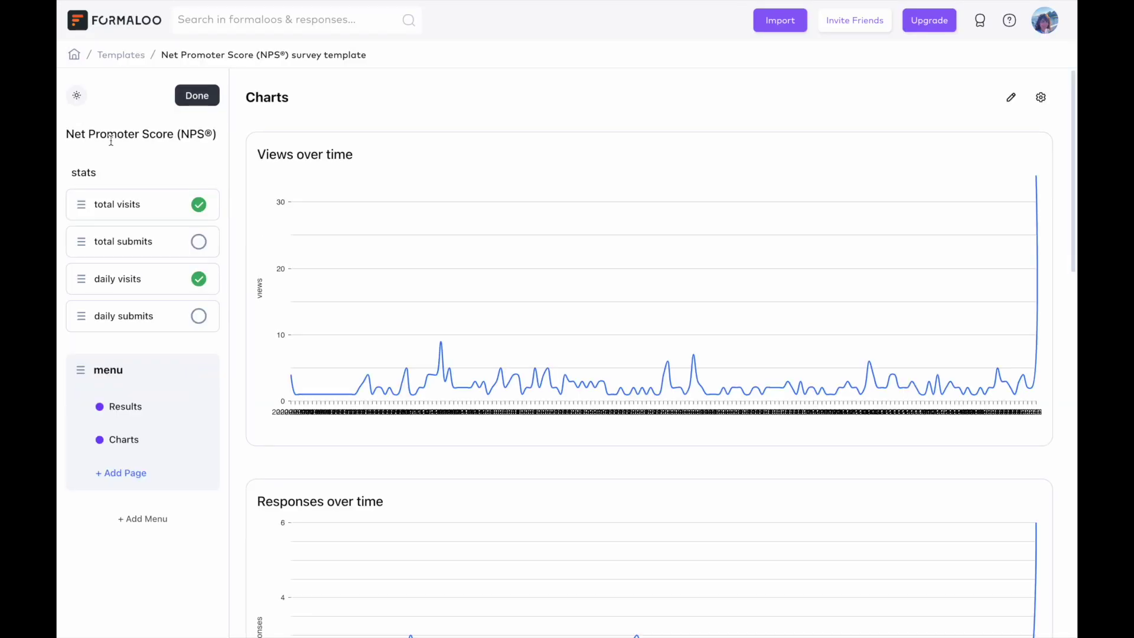
scroll(1124, 427, down, 5)
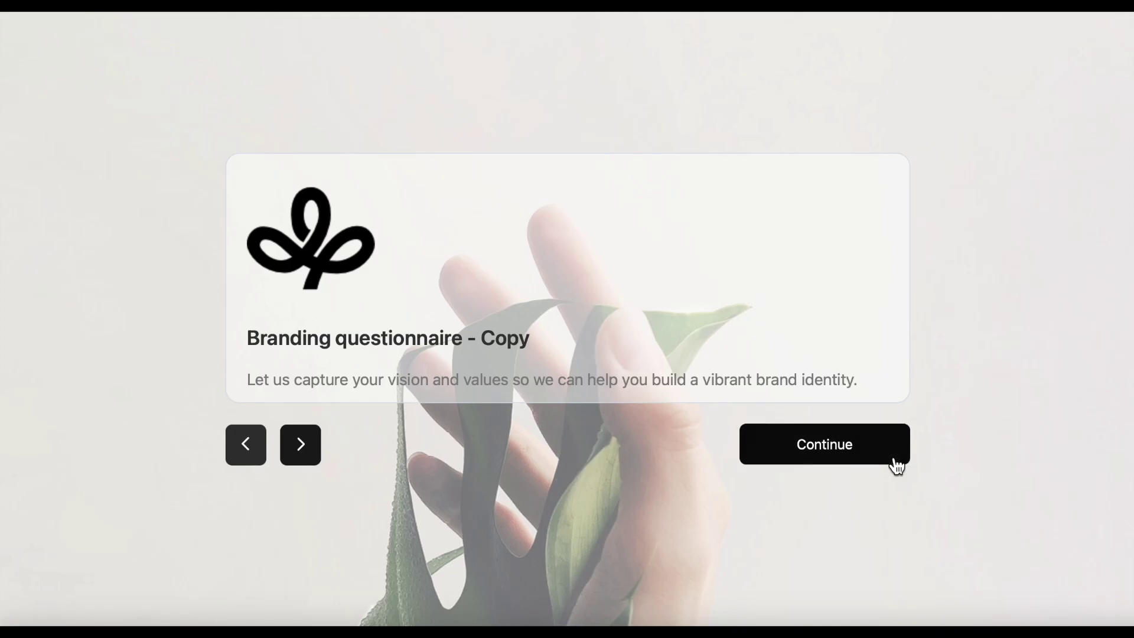
Start the branding questionnaire, pass the brand mission question, and pick Sophisticated as the personality.
click(896, 467)
click(855, 415)
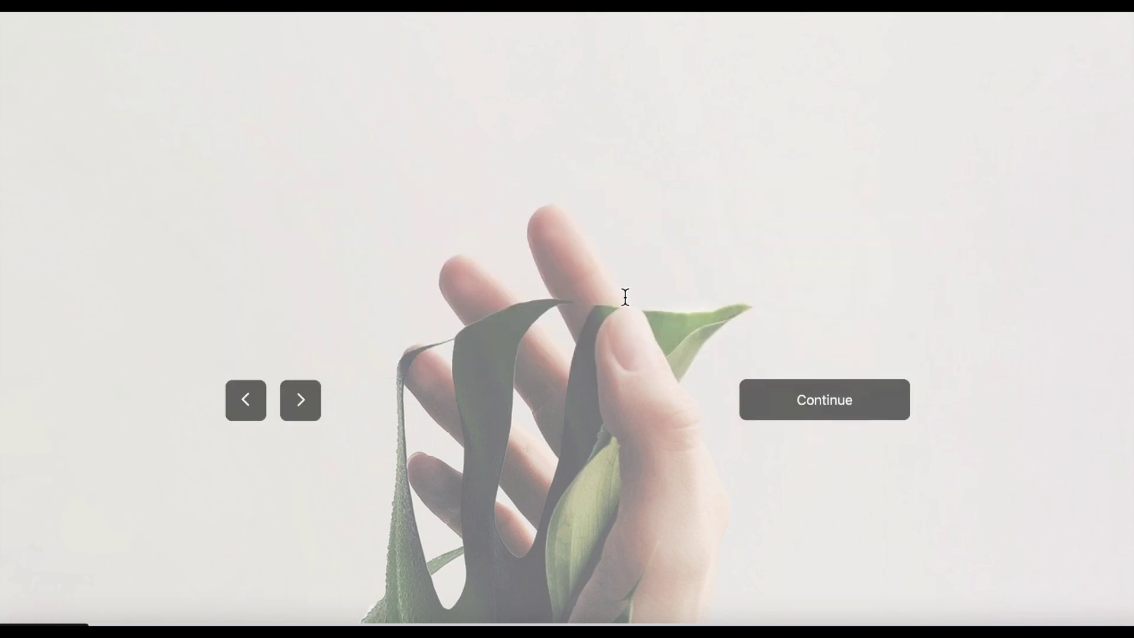
click(774, 400)
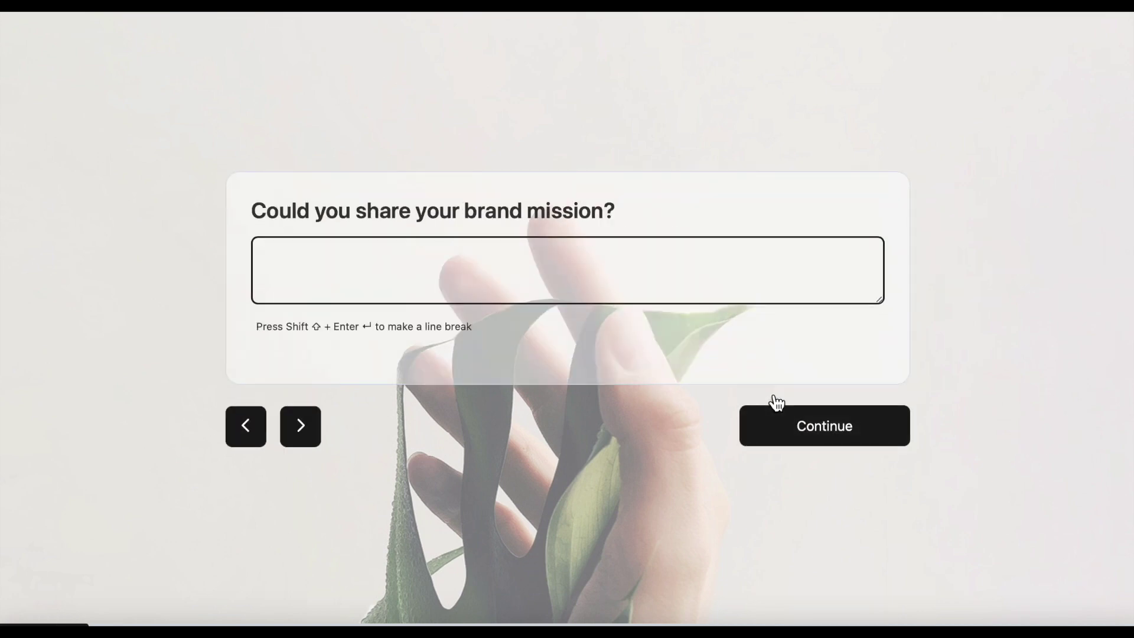
click(775, 403)
click(723, 359)
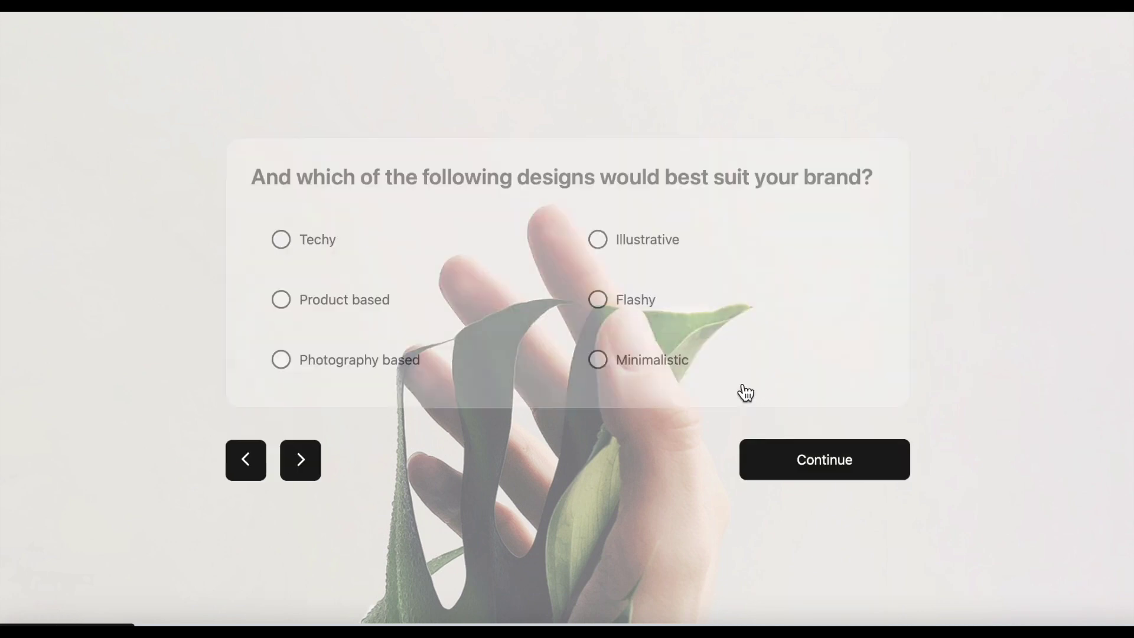
Choose the Minimalistic design style and $100,000-$150,000 household income, skipping colours and fonts.
click(675, 373)
scroll(724, 335, down, 2)
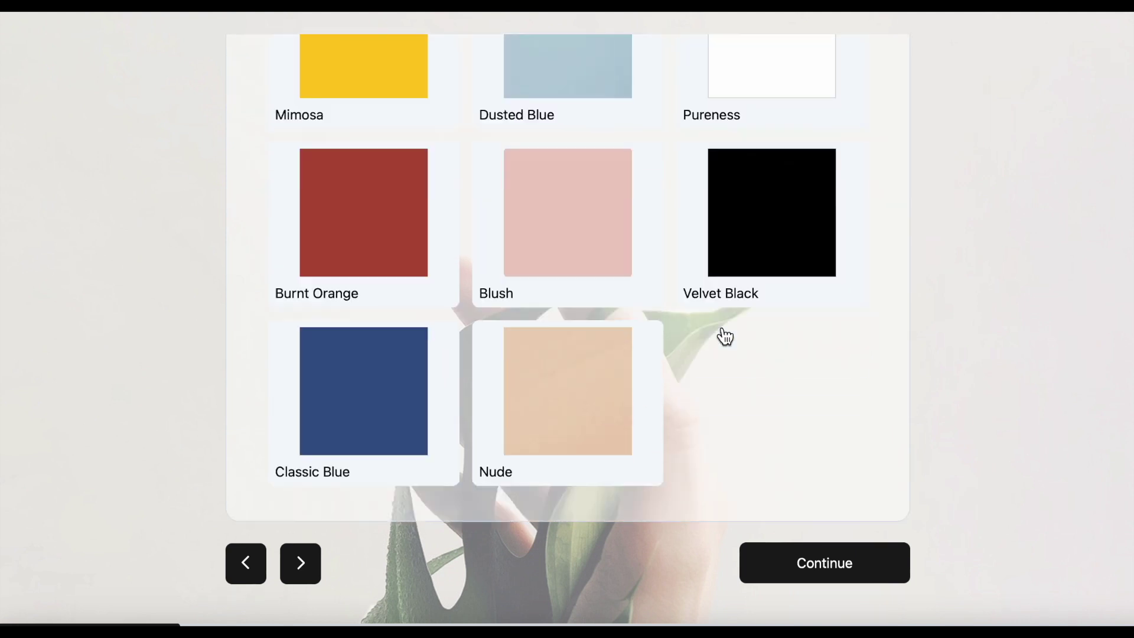
click(626, 375)
click(568, 262)
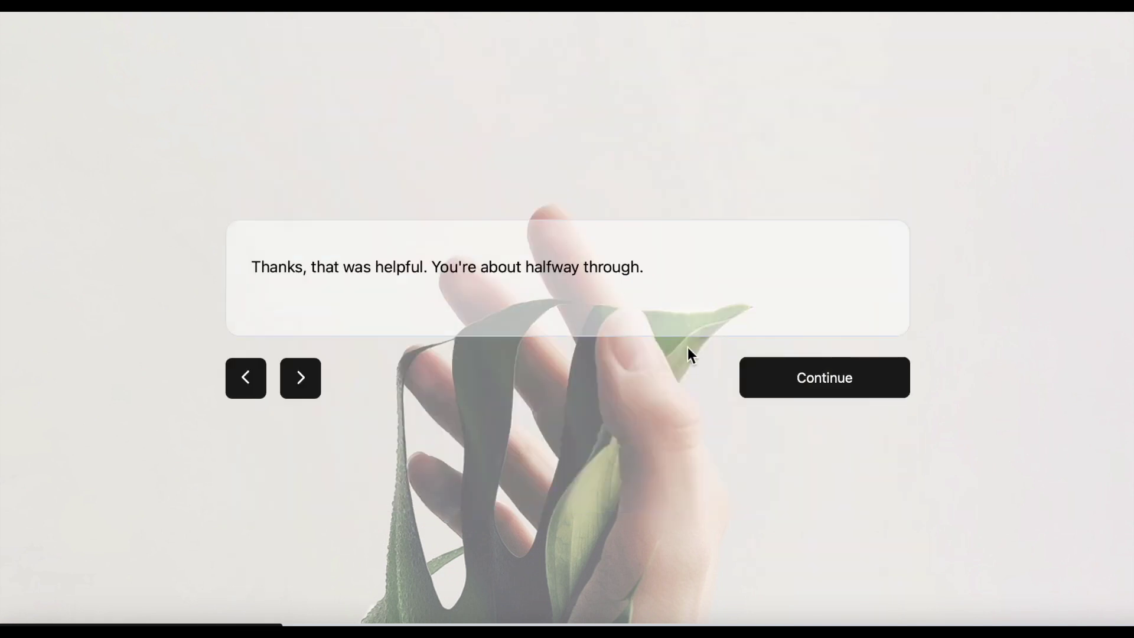
click(785, 388)
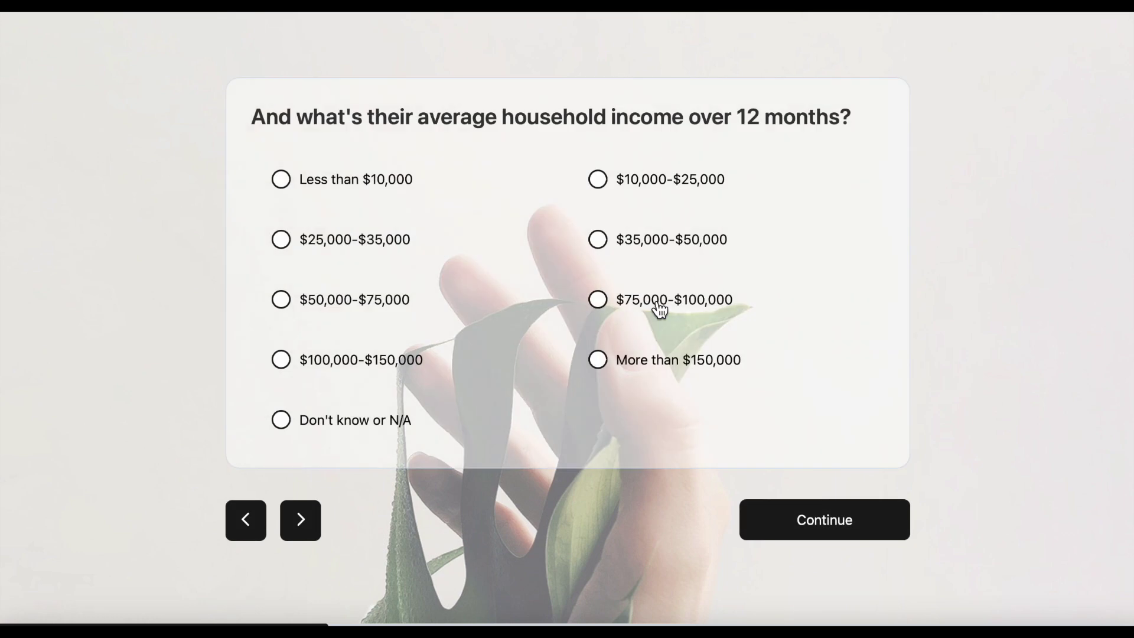
click(377, 359)
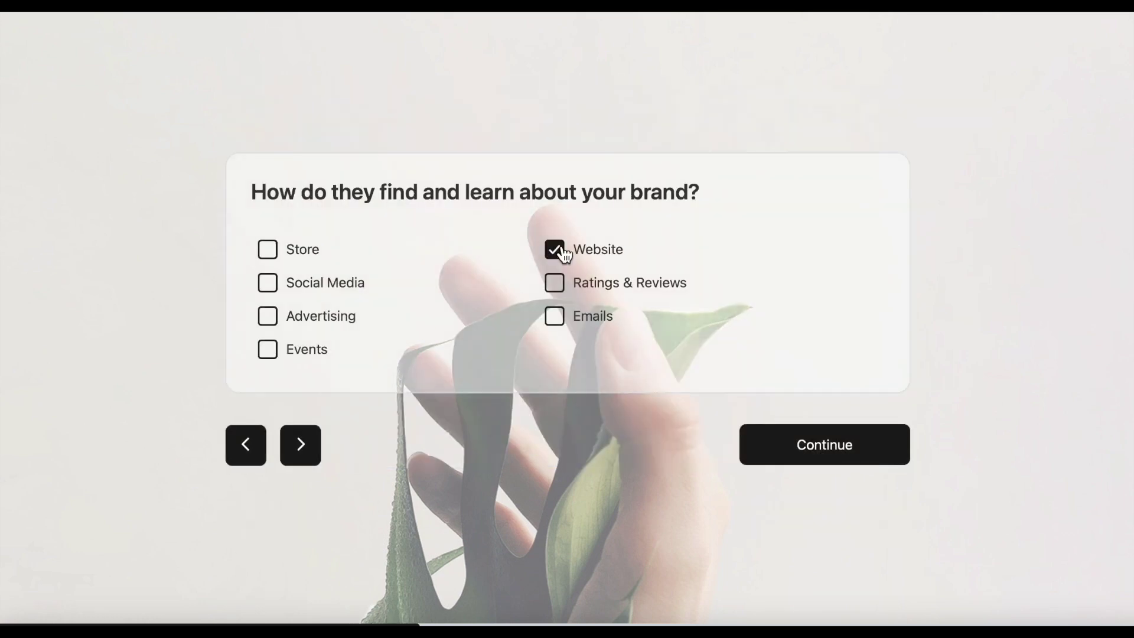